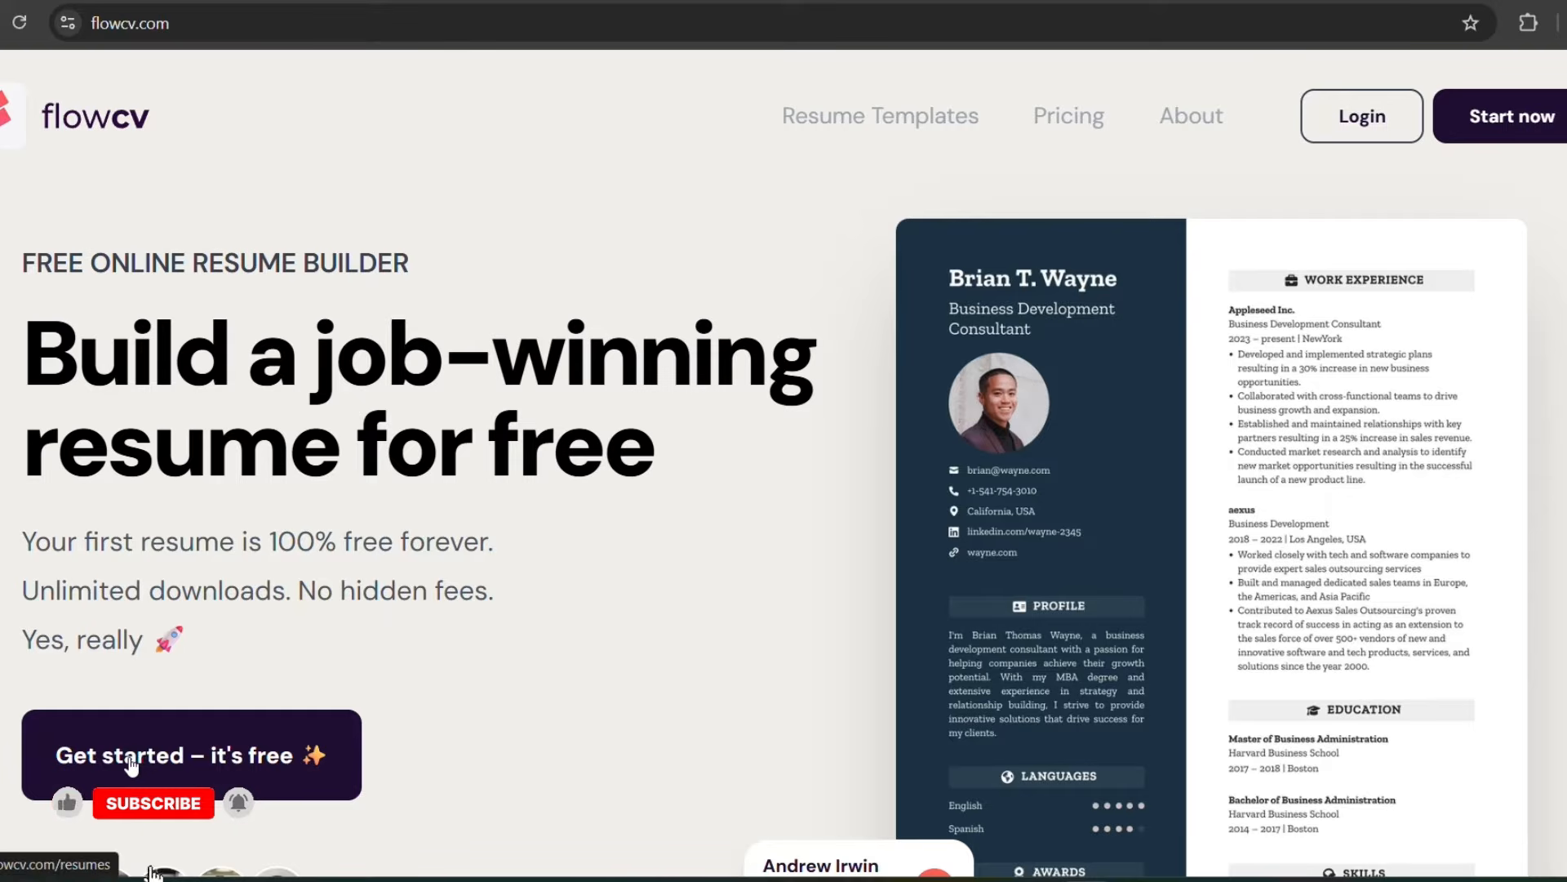
Step: Start a new resume from the Atlantic Blue template, starting fresh instead of importing an existing resume
left_click(239, 759)
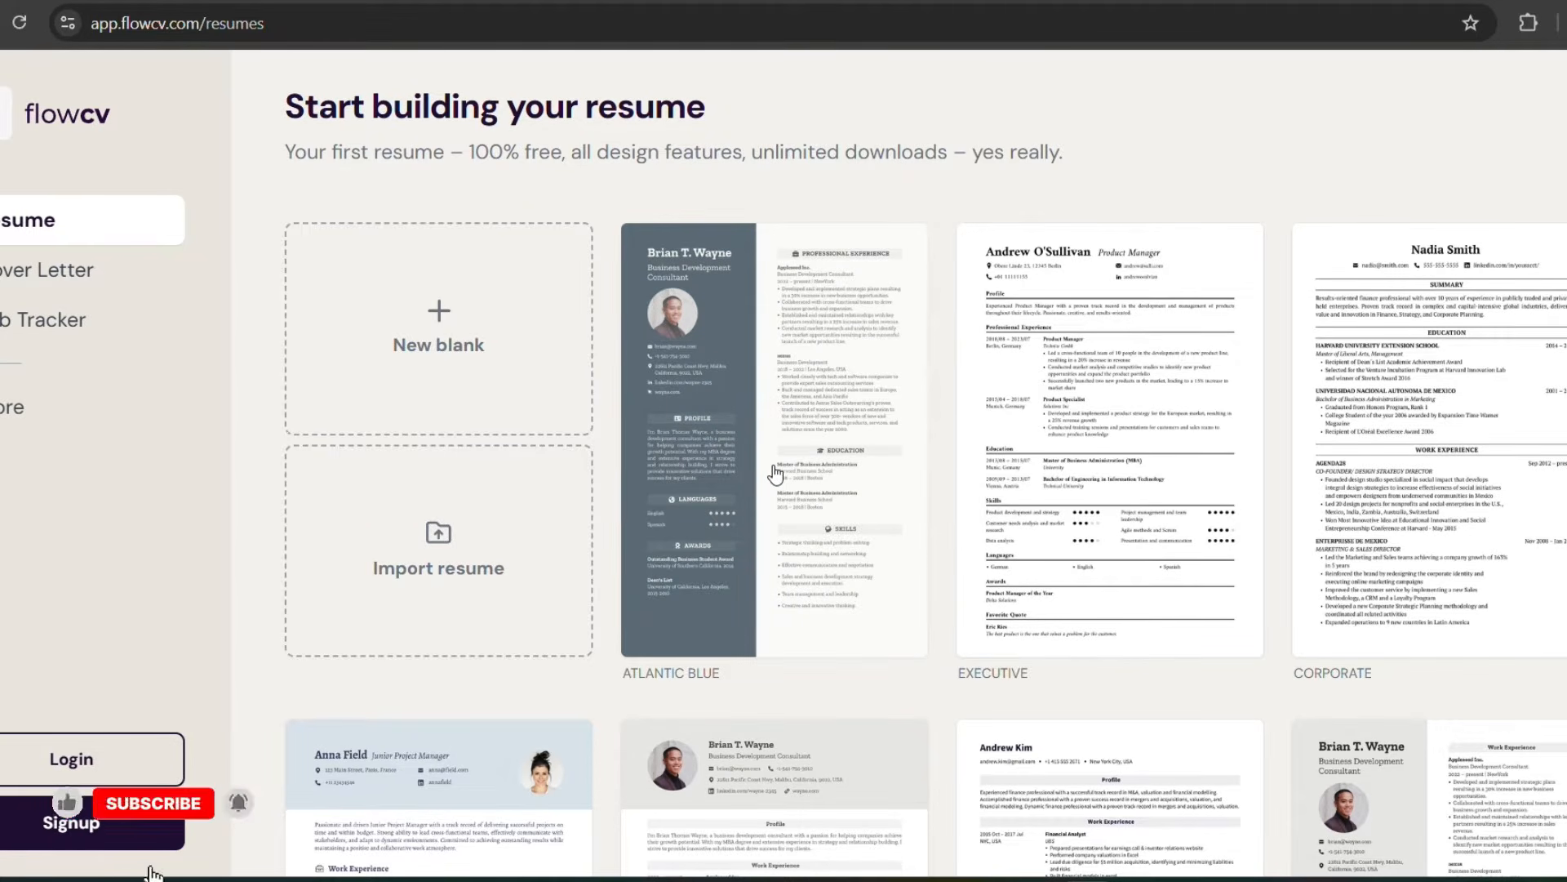
left_click(760, 425)
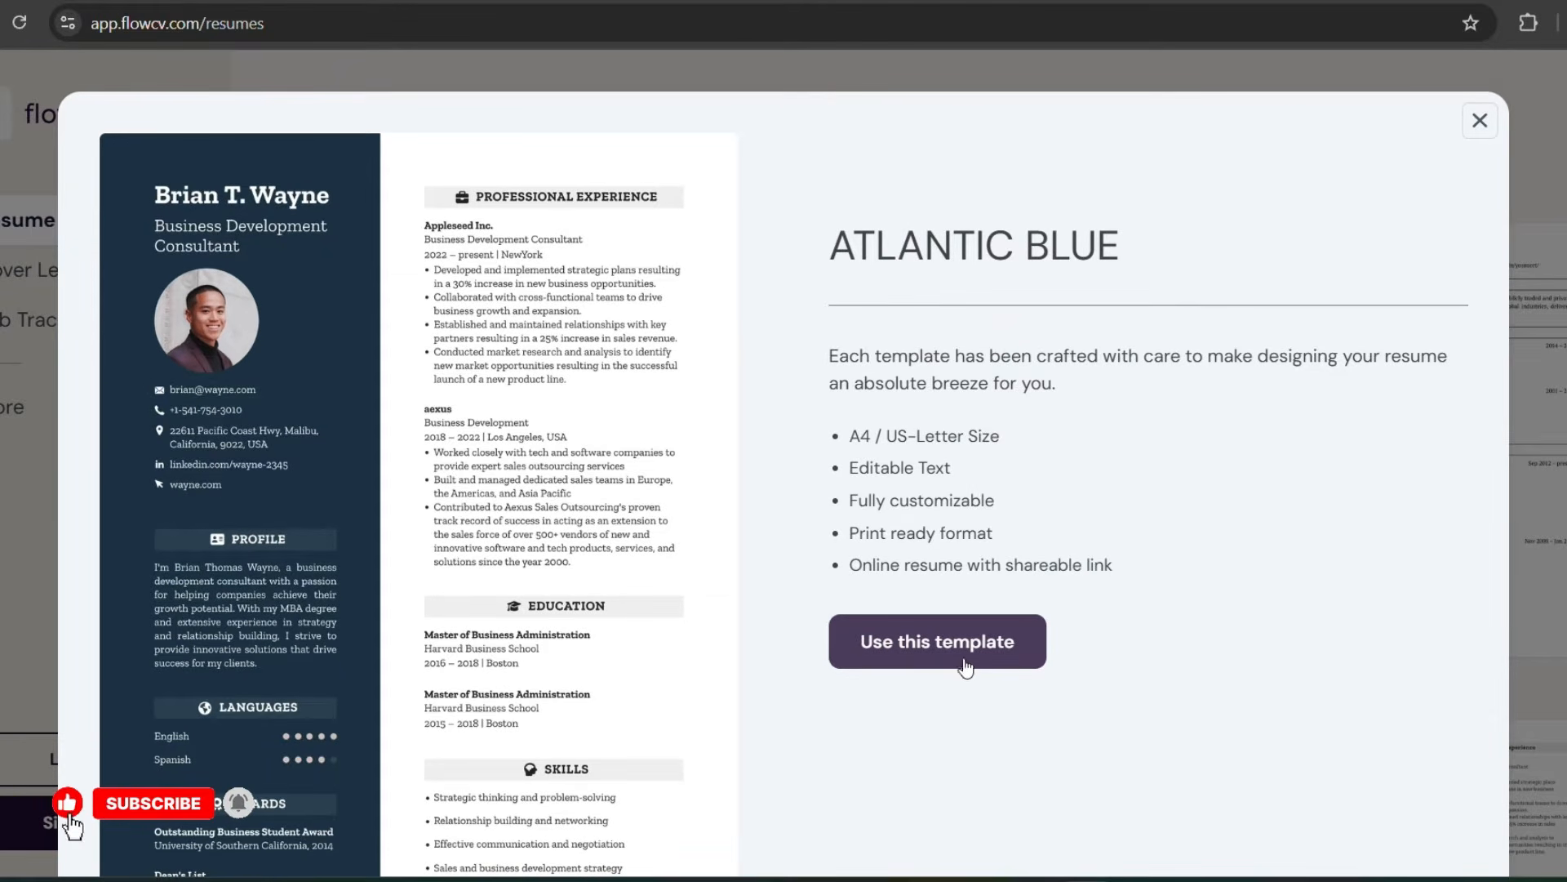
left_click(920, 653)
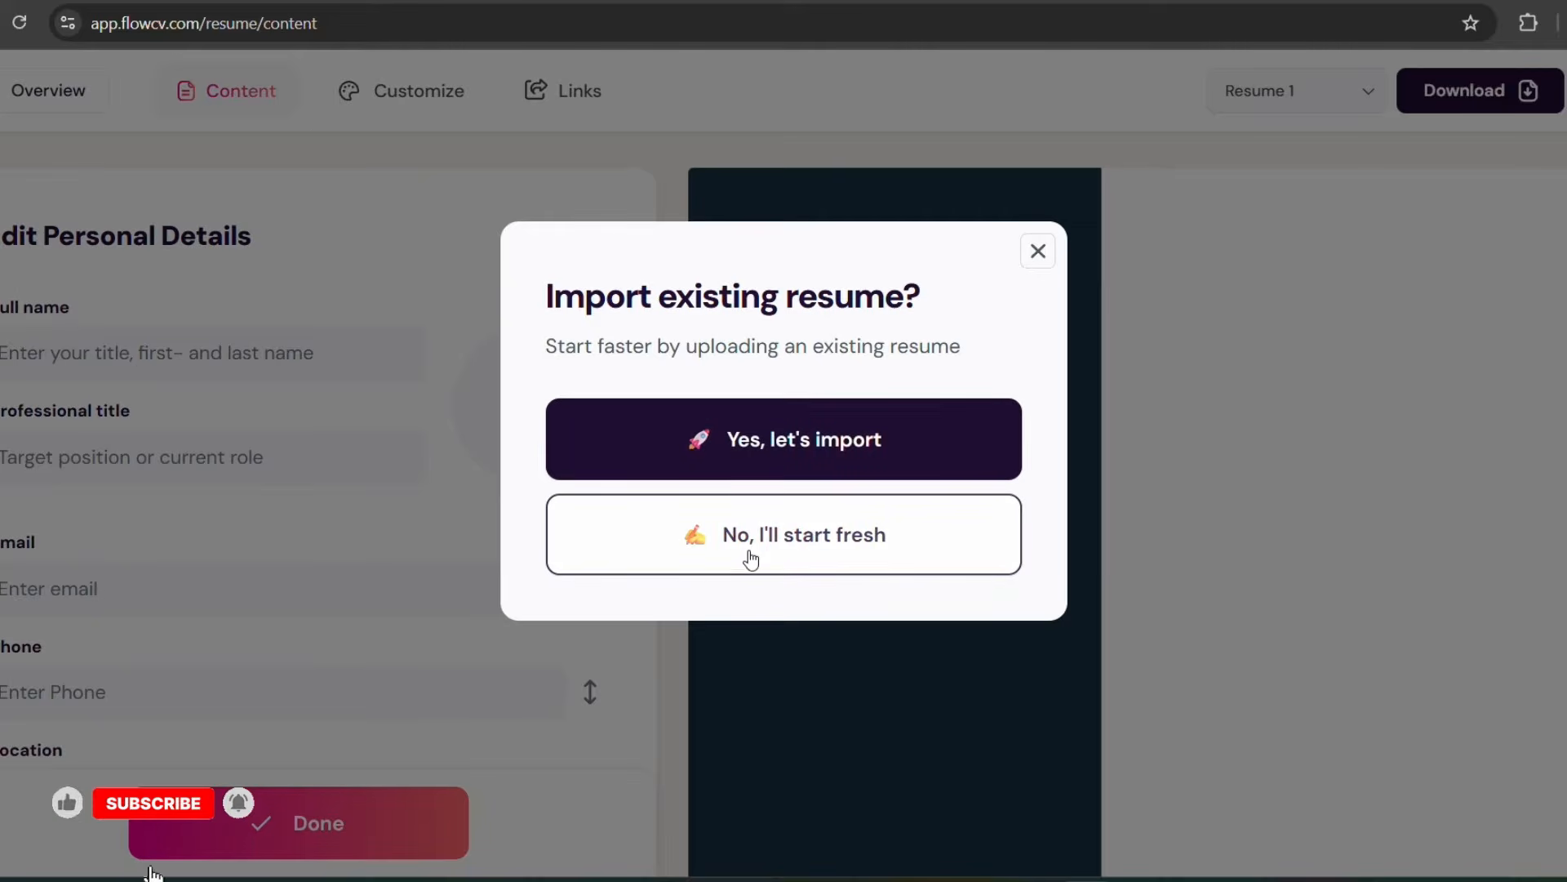
left_click(801, 545)
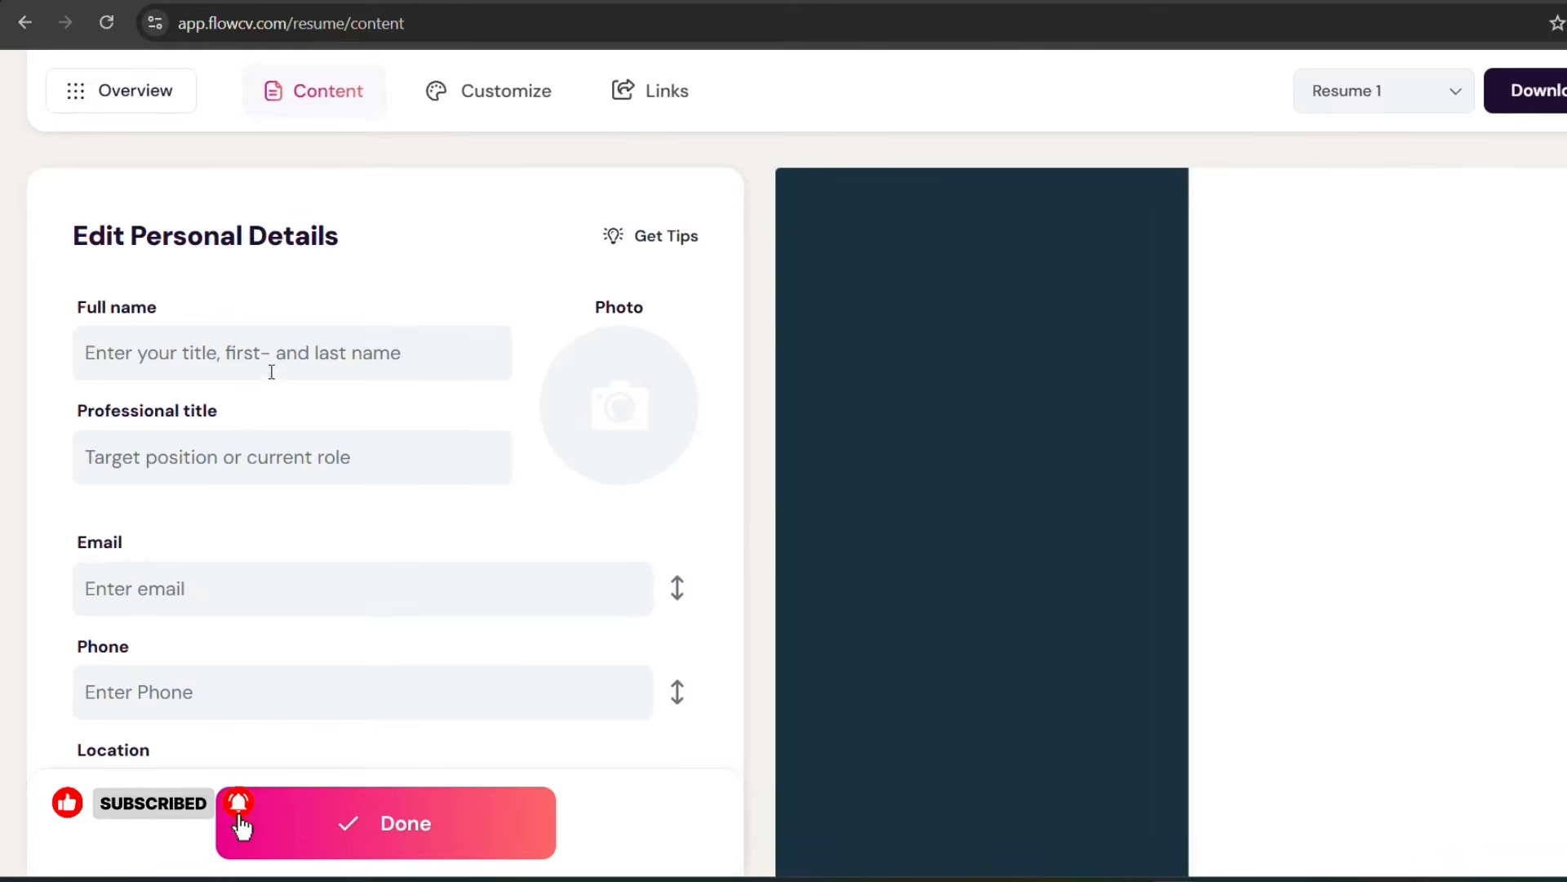
Step: Enter the person's first name in the Full name field of the personal details
scroll(359, 354, "down", 3)
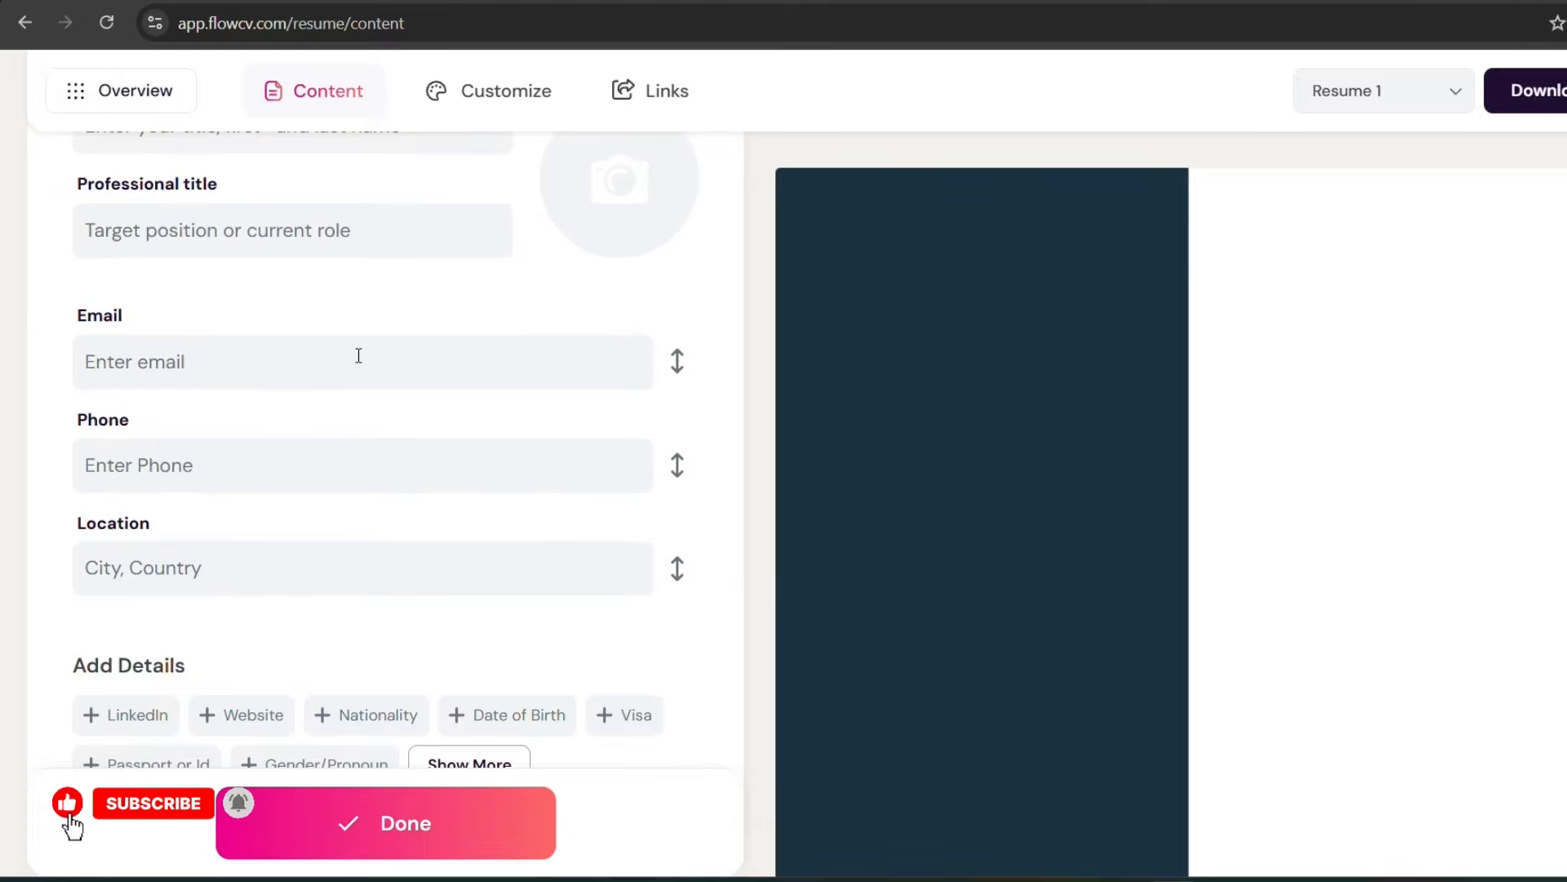
scroll(361, 357, "down", 3)
scroll(360, 357, "up", 5)
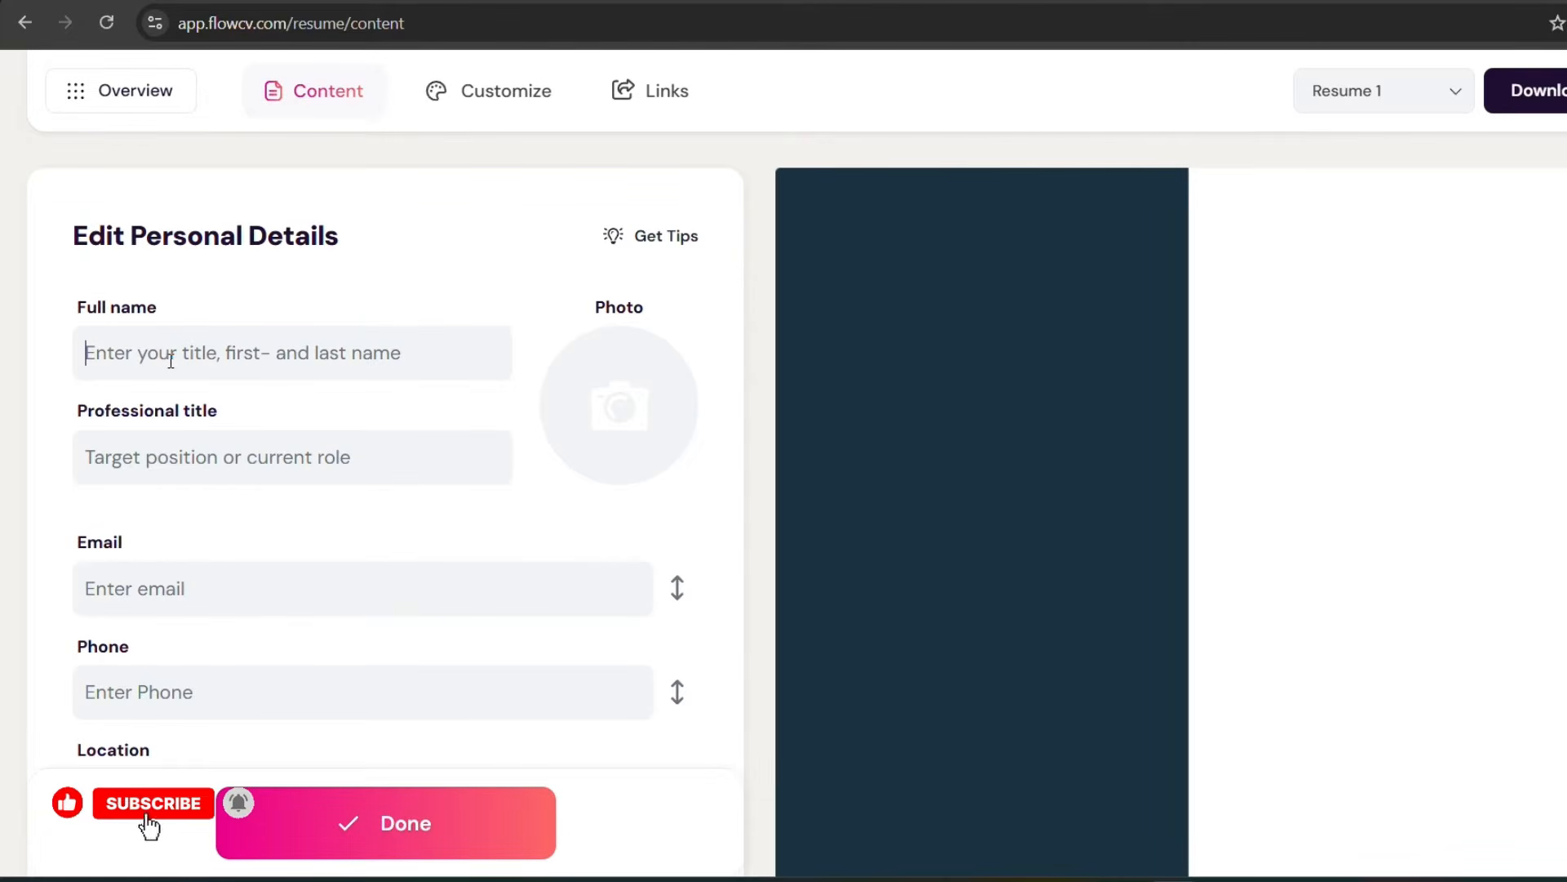
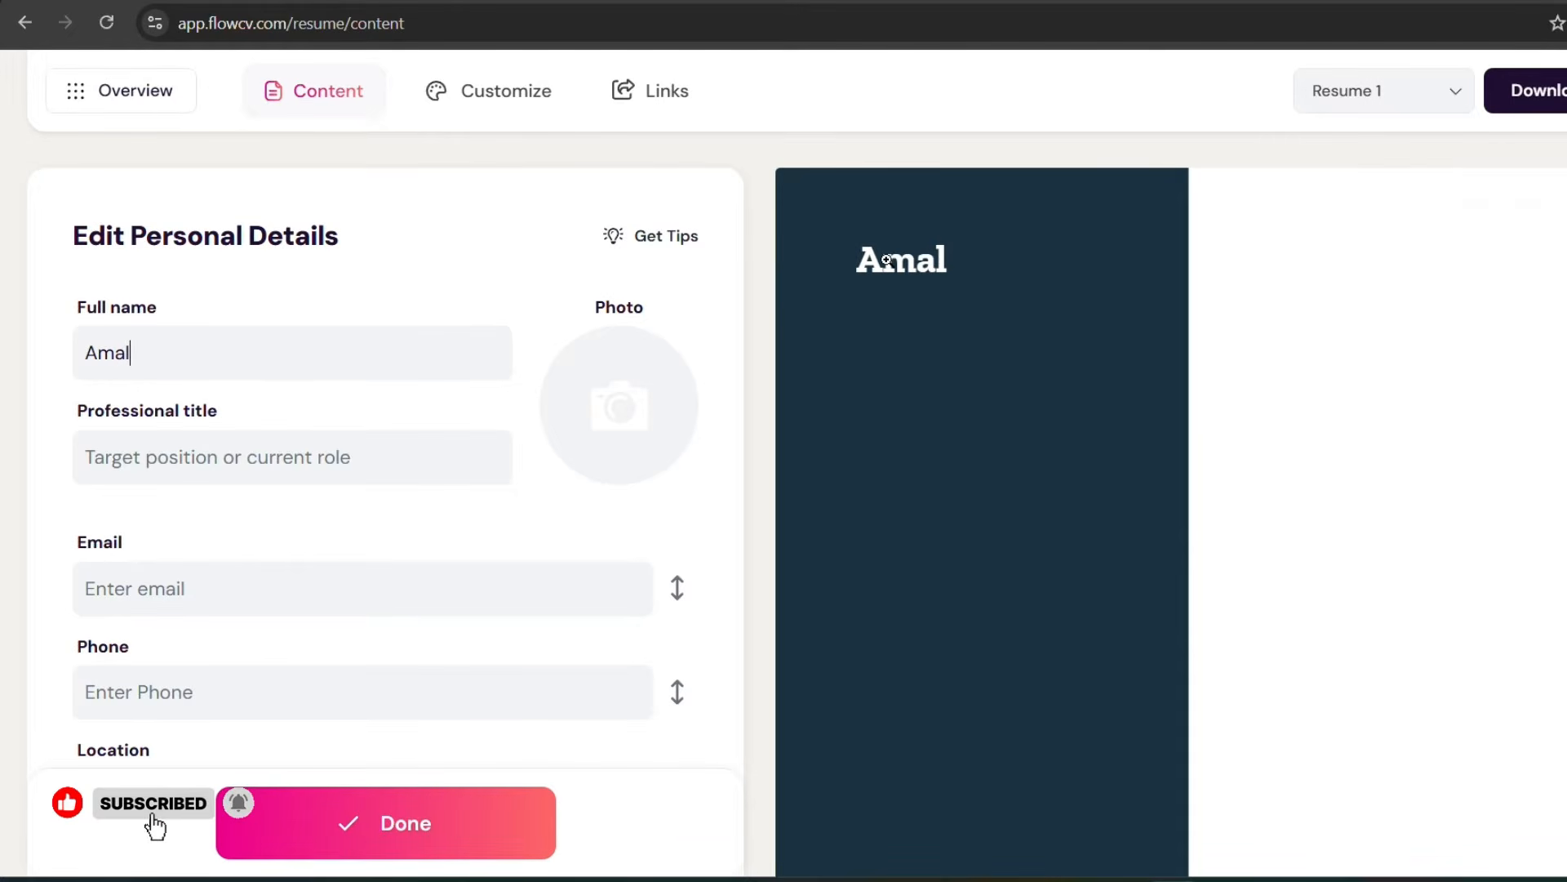
Step: Upload the image "profile" from the Downloads folder as the resume's portrait photo, keeping the default circular crop
left_click(634, 409)
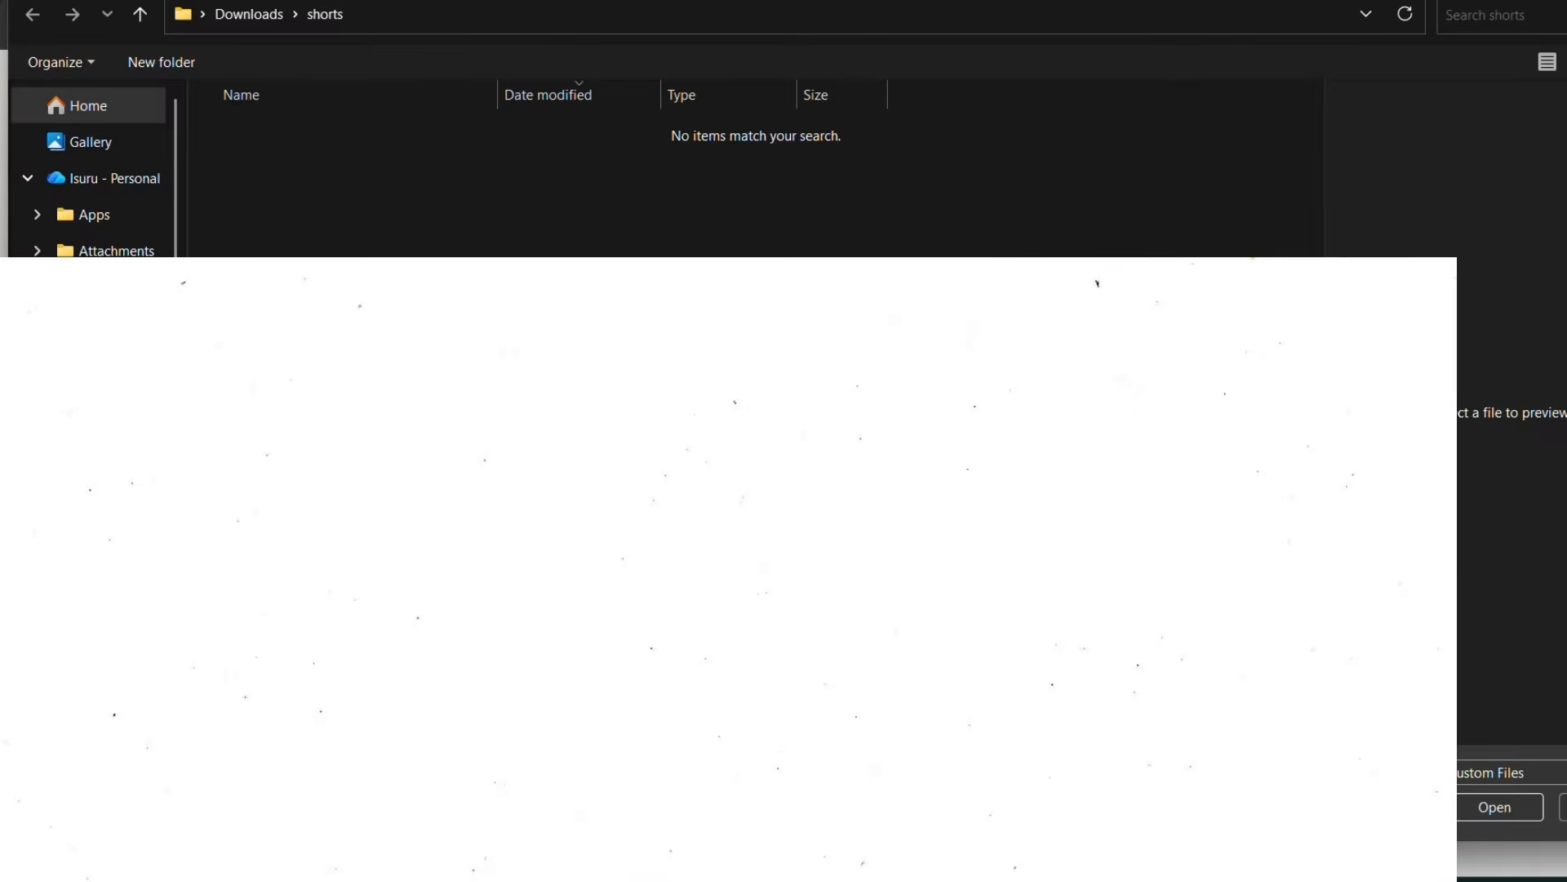
left_click(105, 506)
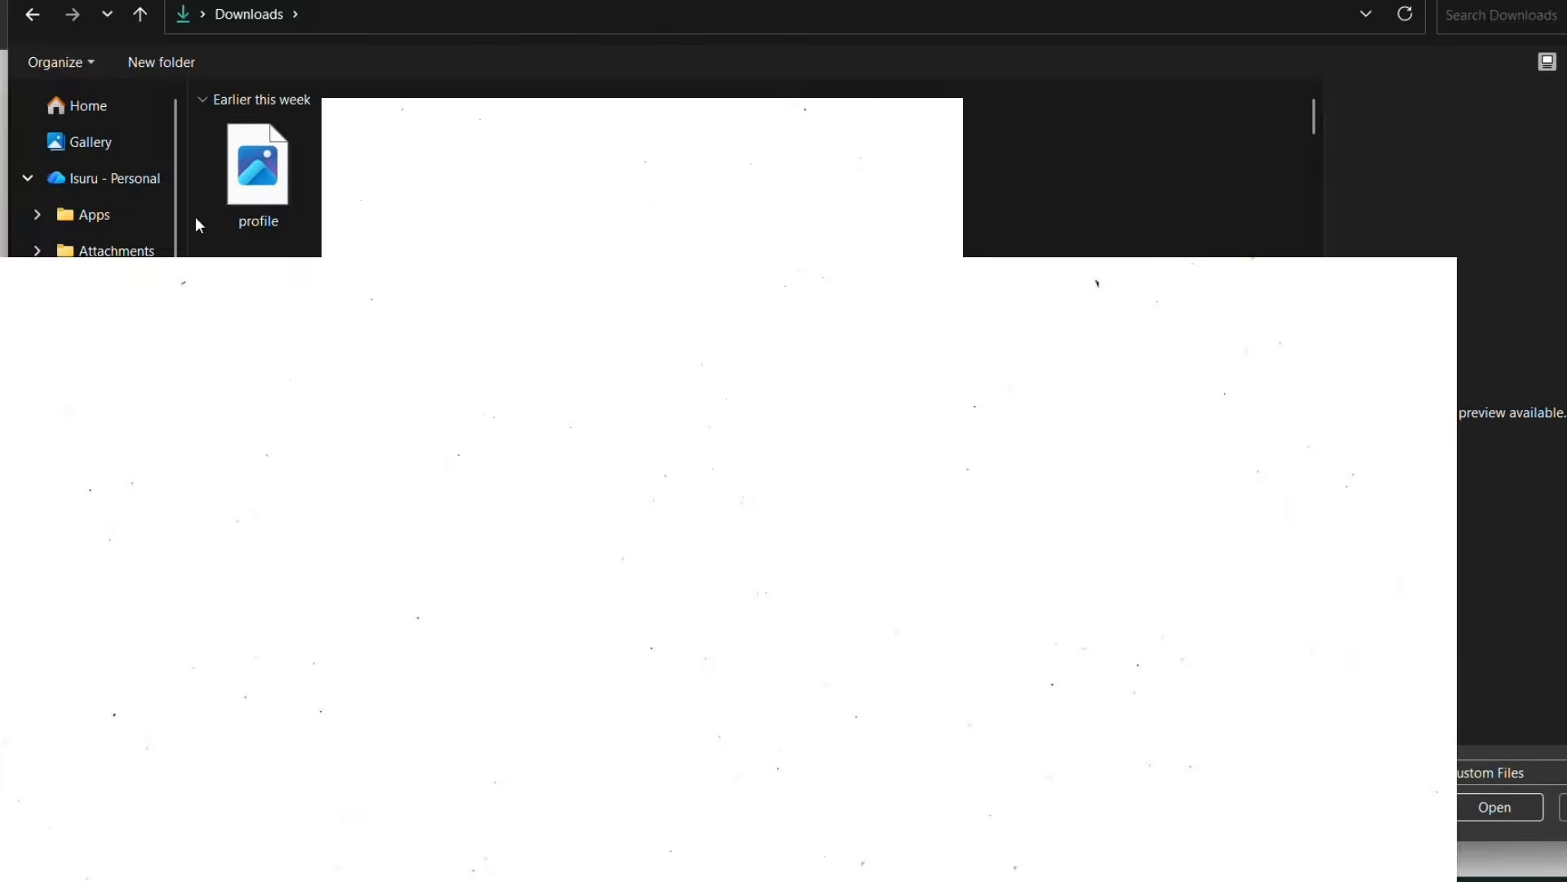
left_click(258, 181)
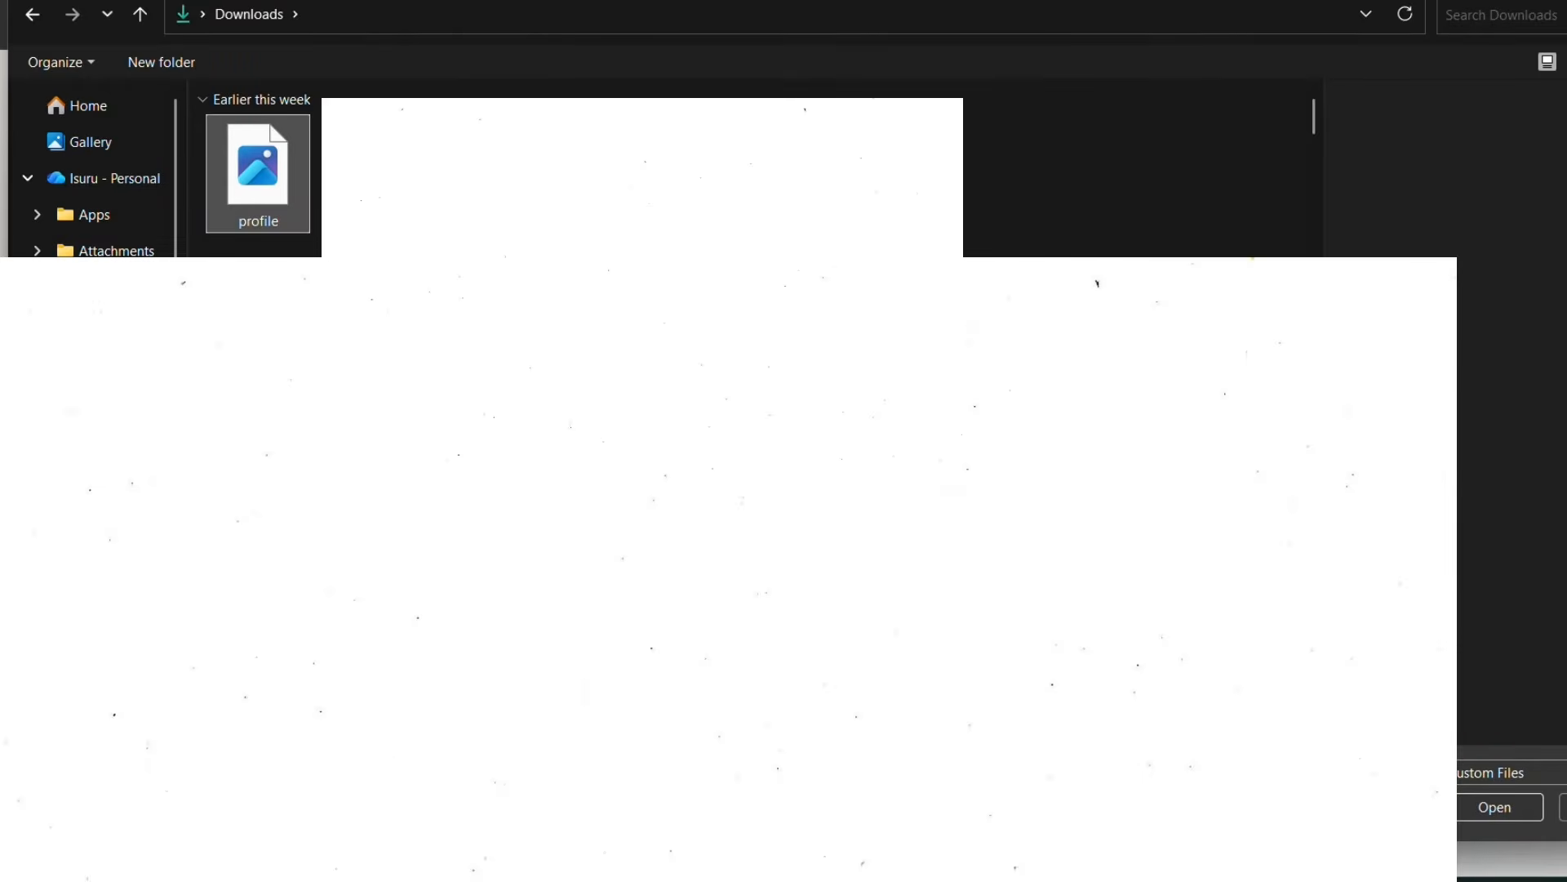
left_click(1508, 810)
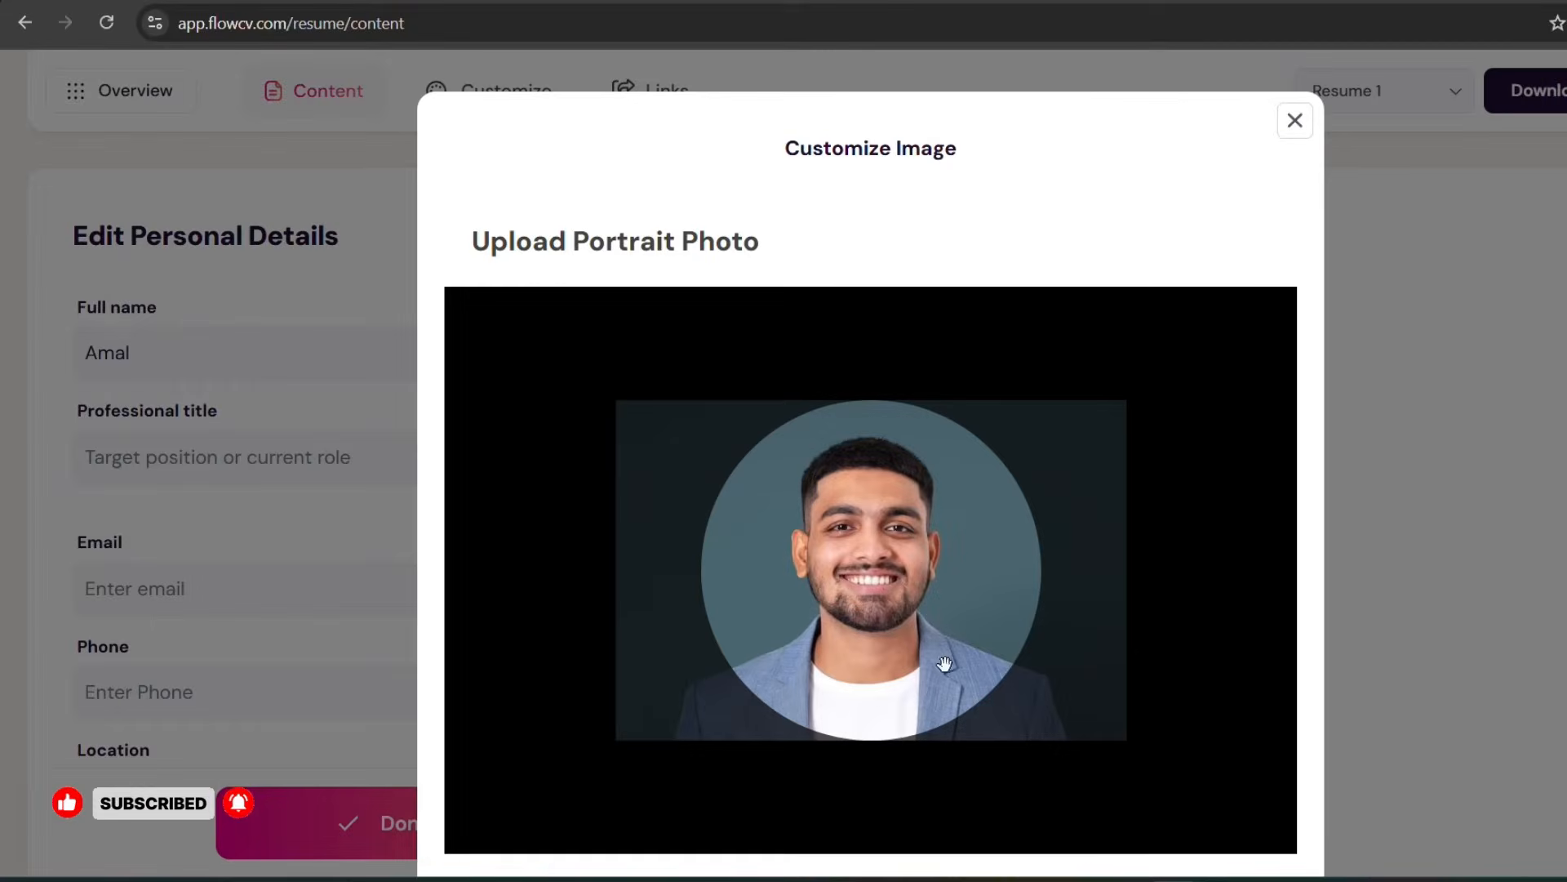
scroll(943, 663, "down", 3)
left_click(1125, 639)
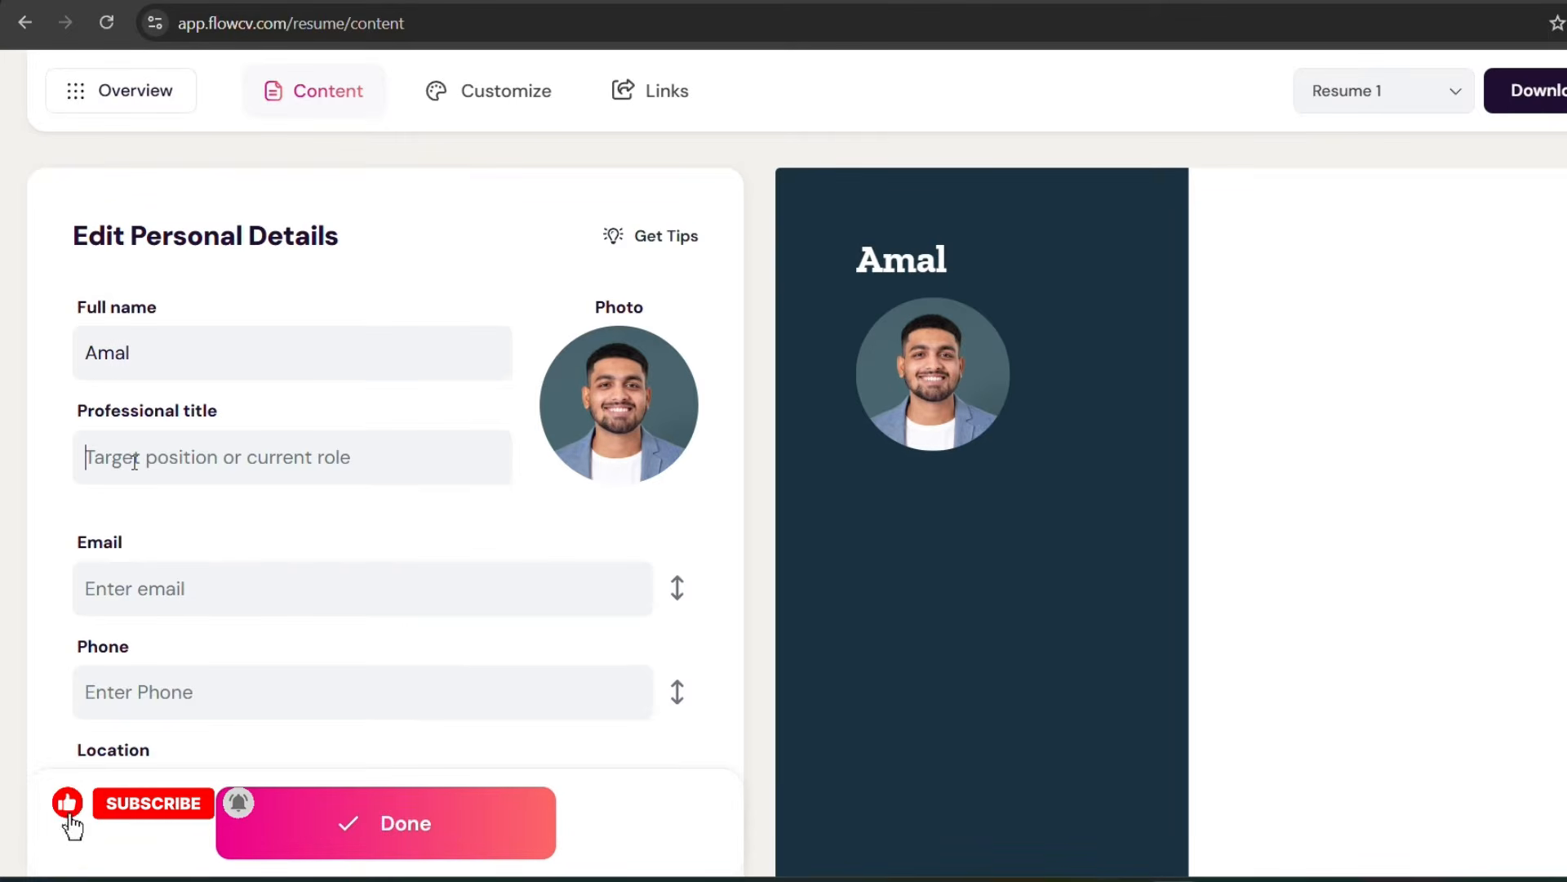
Step: Expand and review the optional personal information fields and the full list of link types available for the personal details
scroll(137, 500, "down", 3)
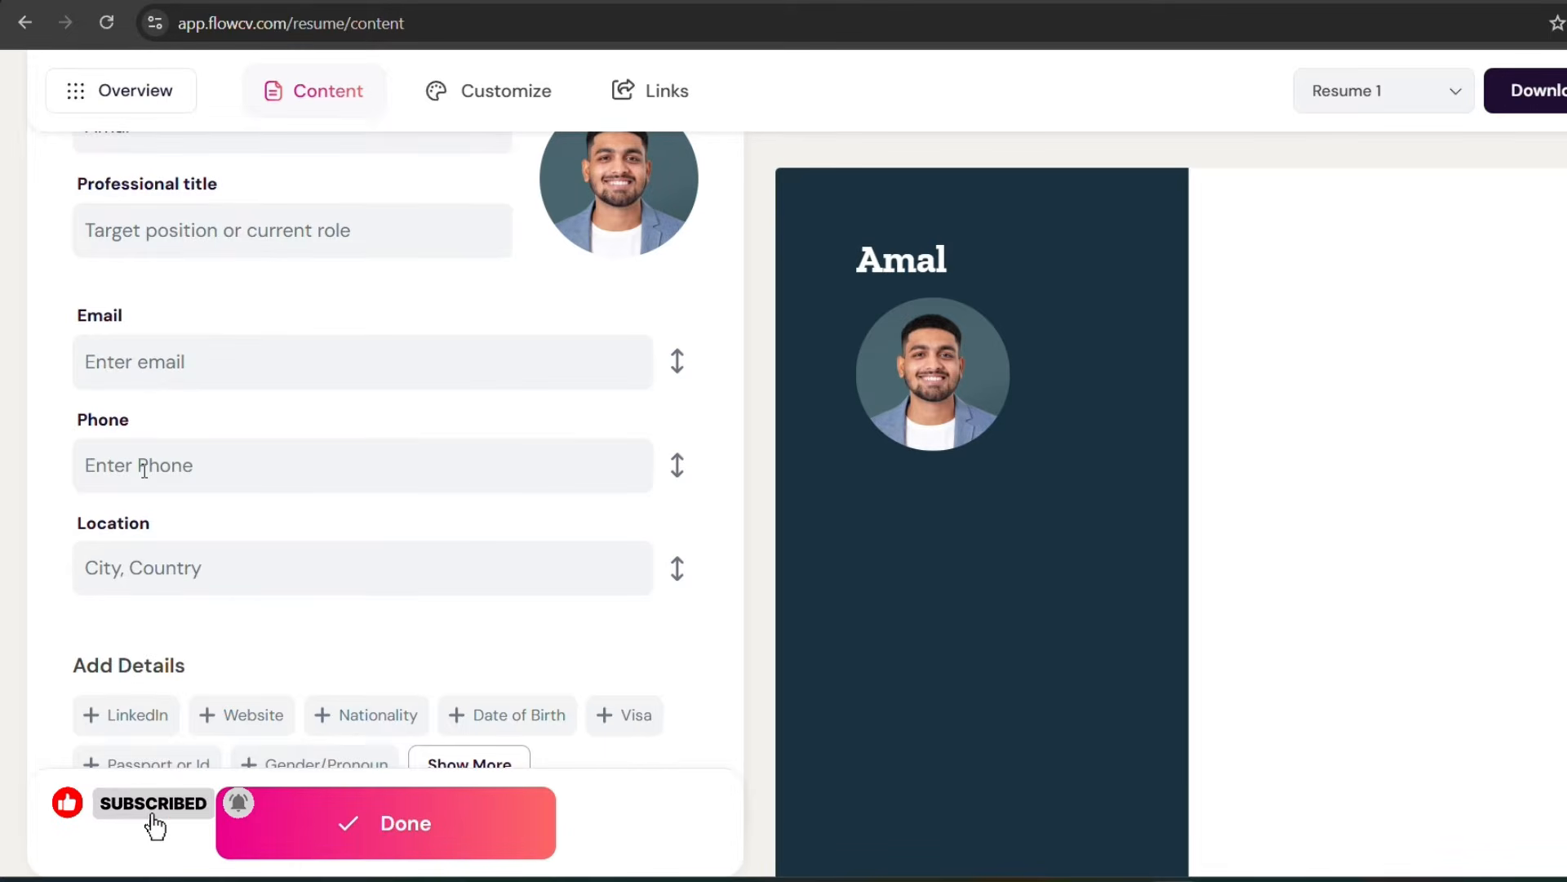
scroll(144, 471, "down", 3)
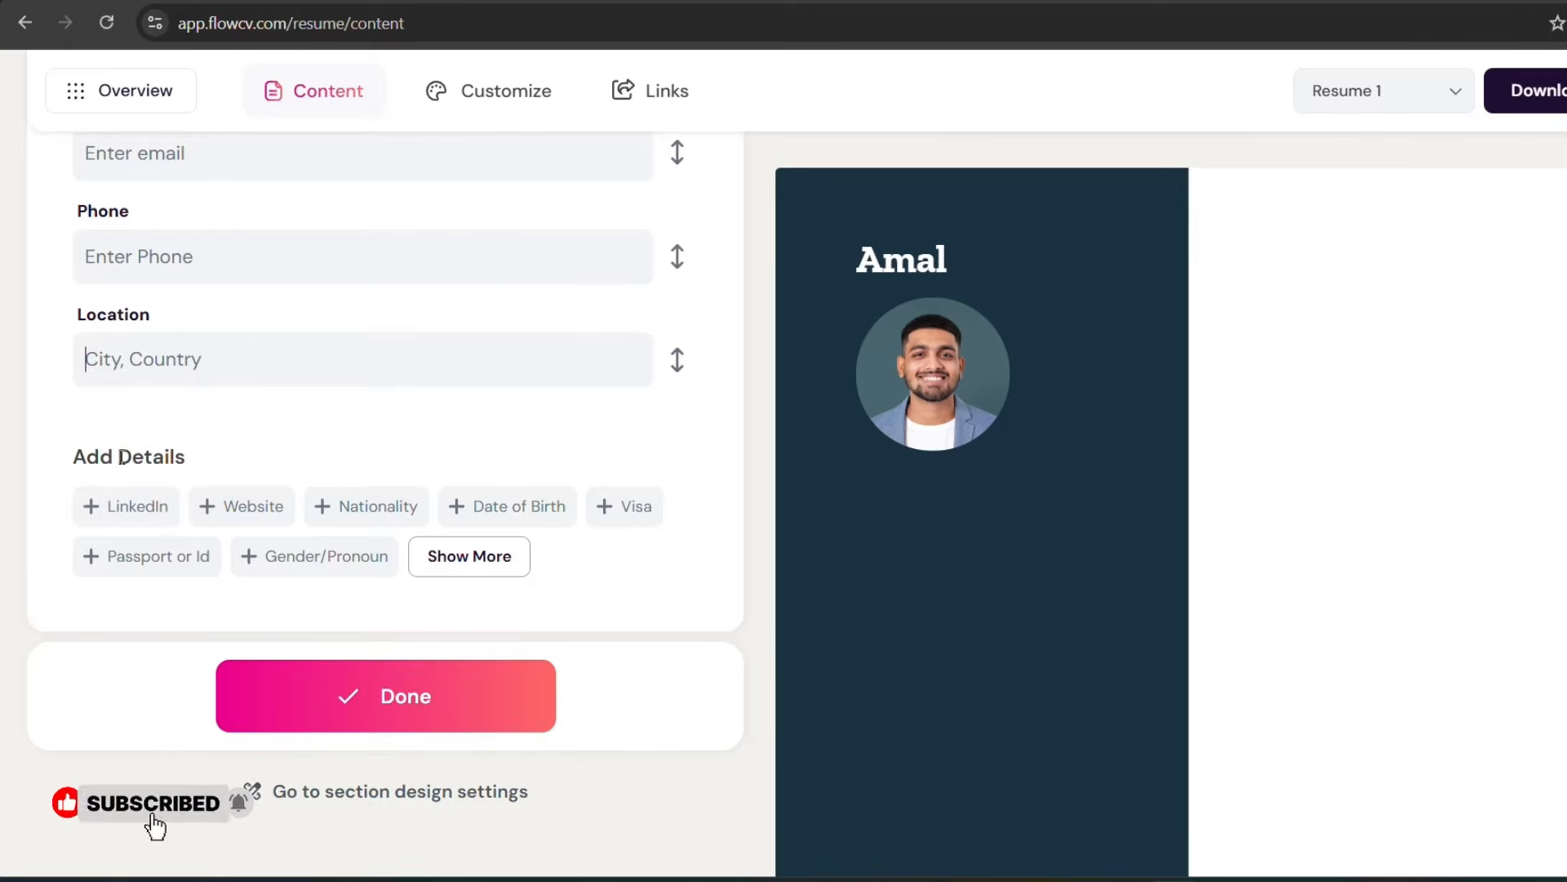
left_click(449, 560)
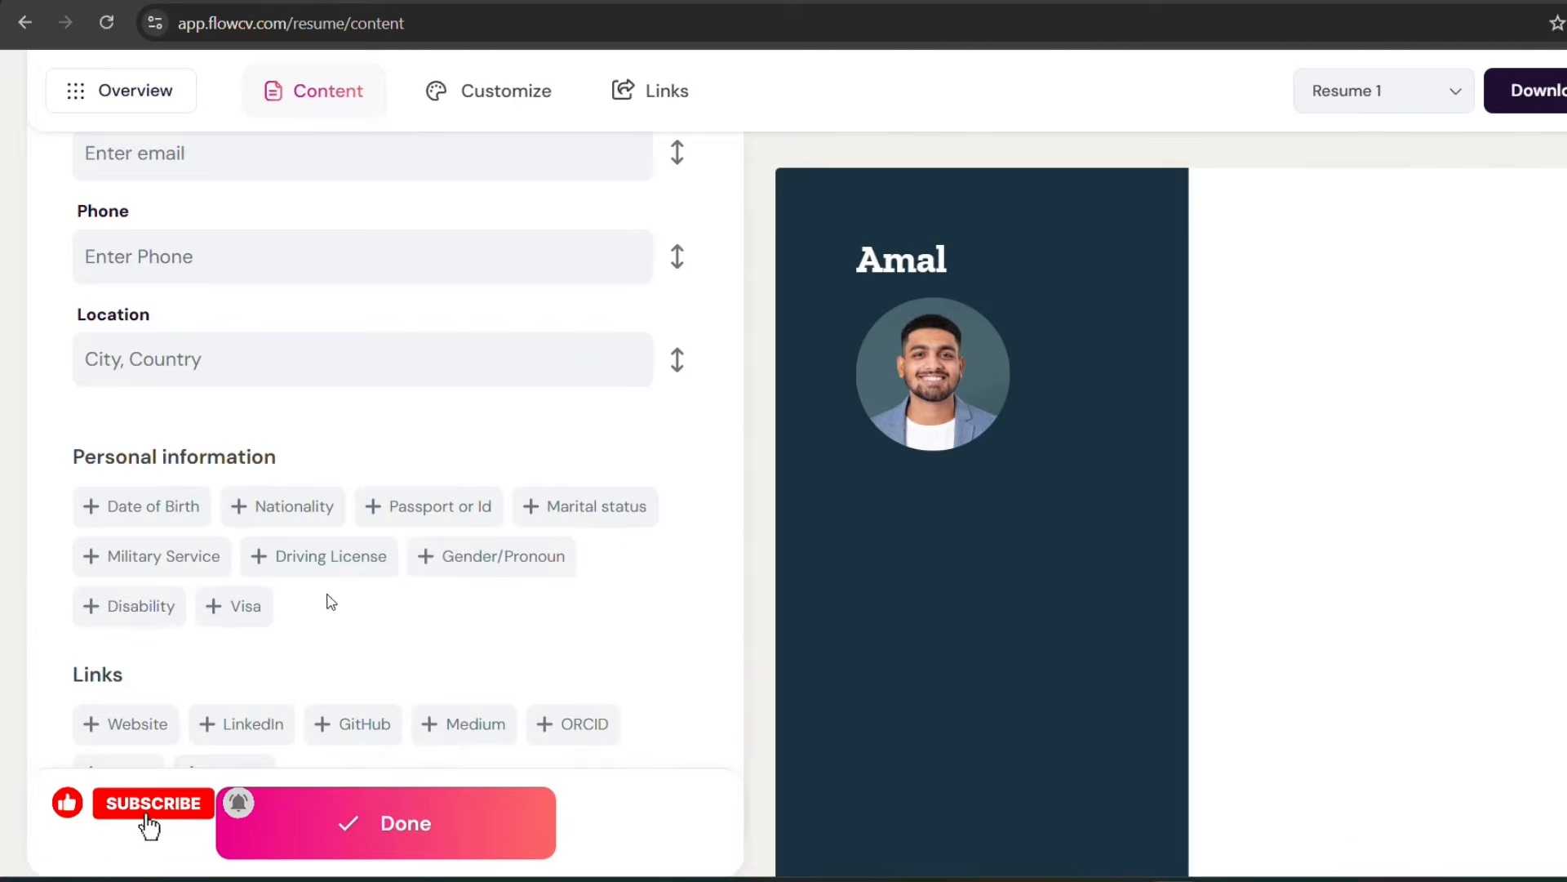
scroll(414, 585, "down", 1)
scroll(413, 587, "down", 1)
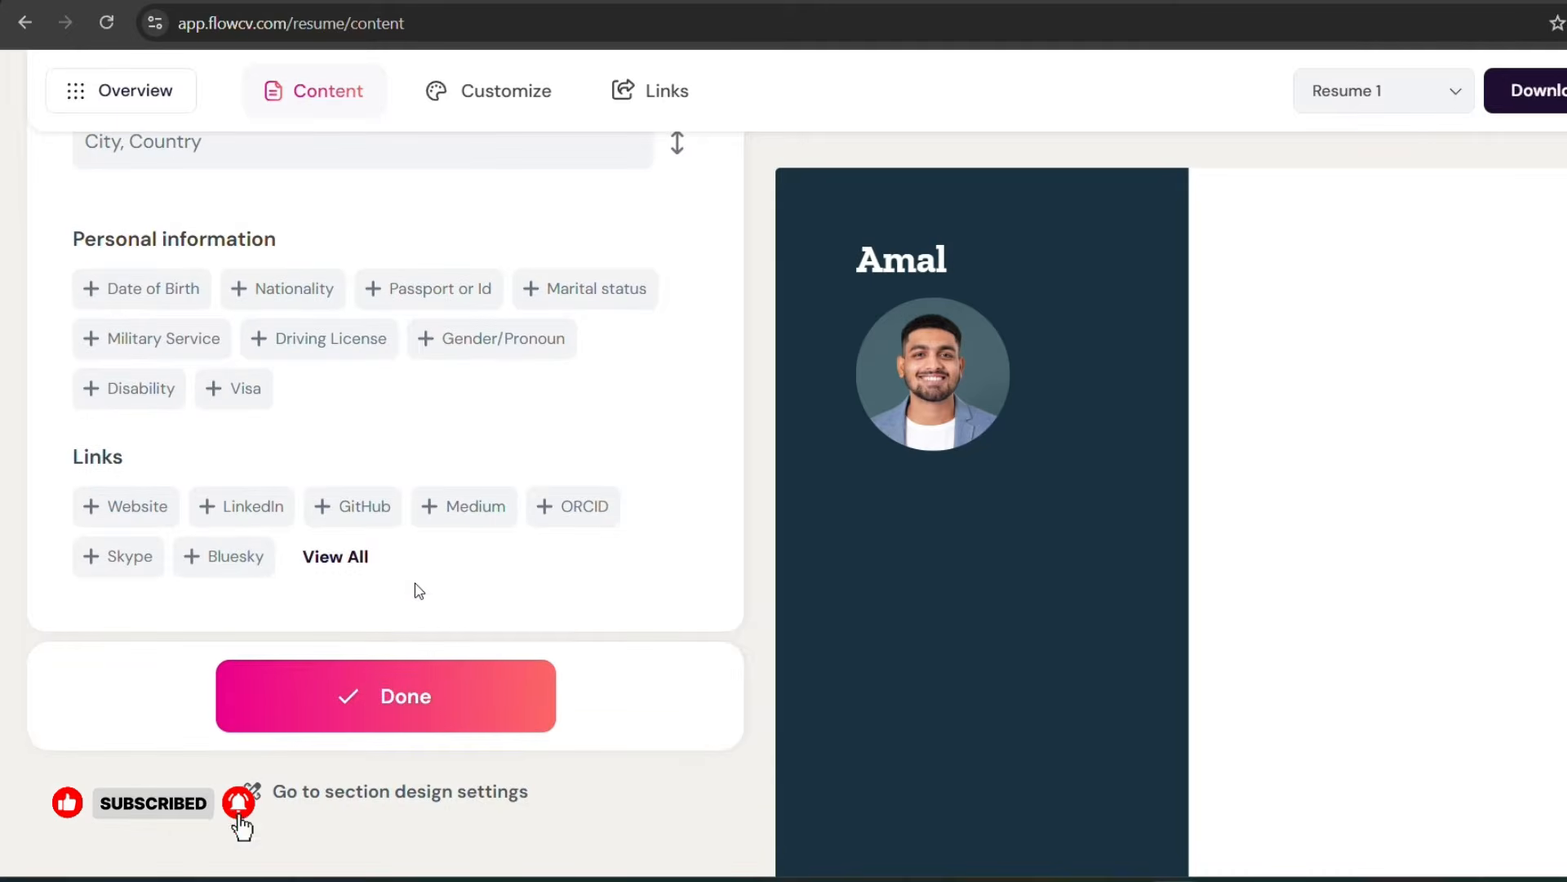
left_click(337, 559)
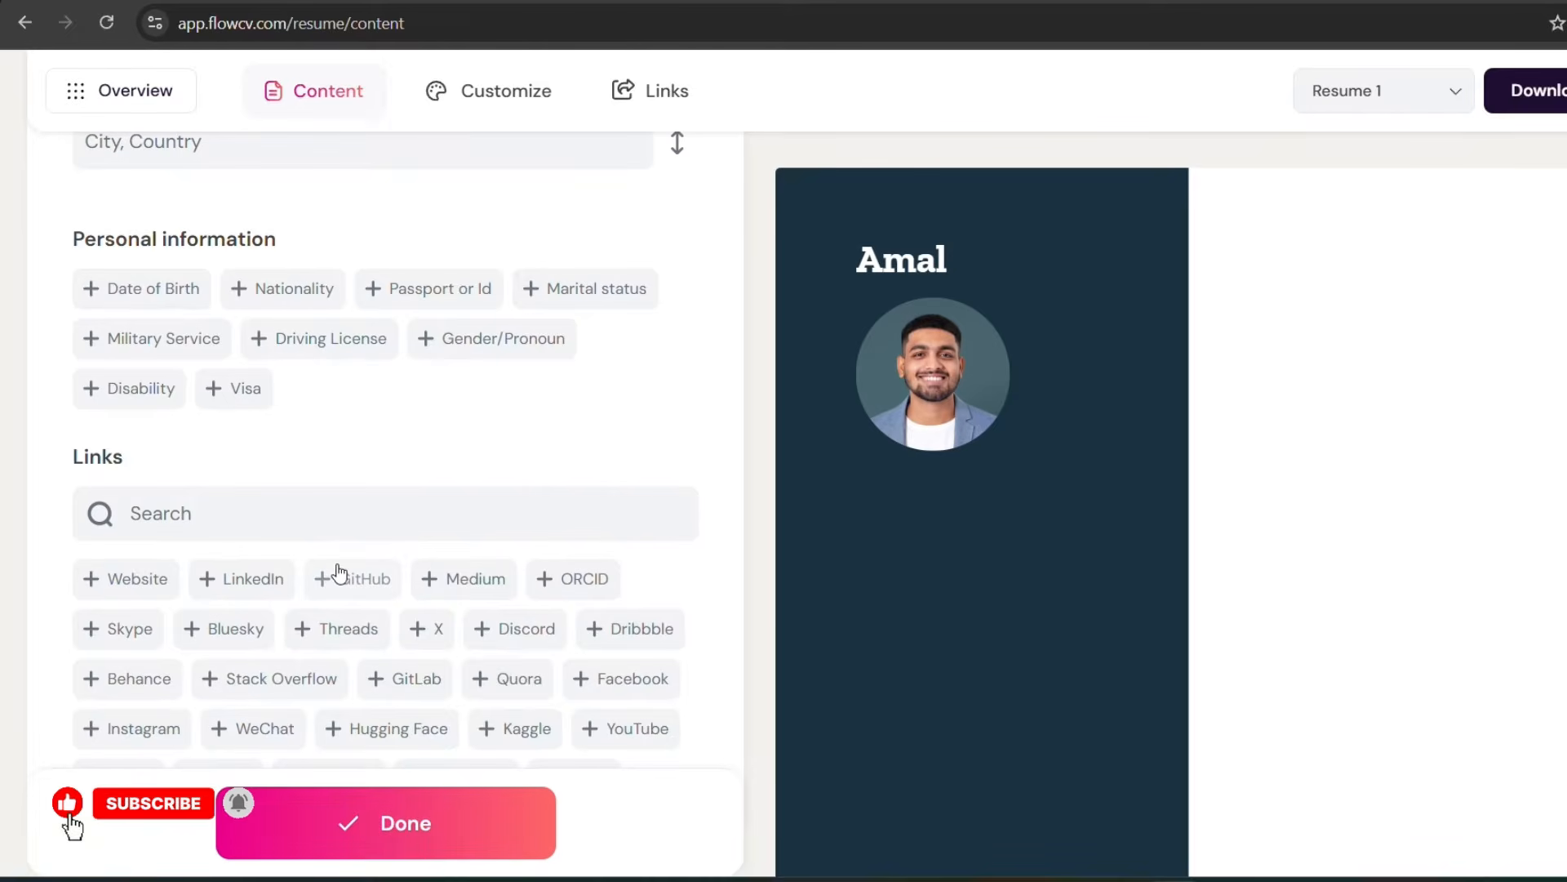
scroll(339, 576, "down", 10)
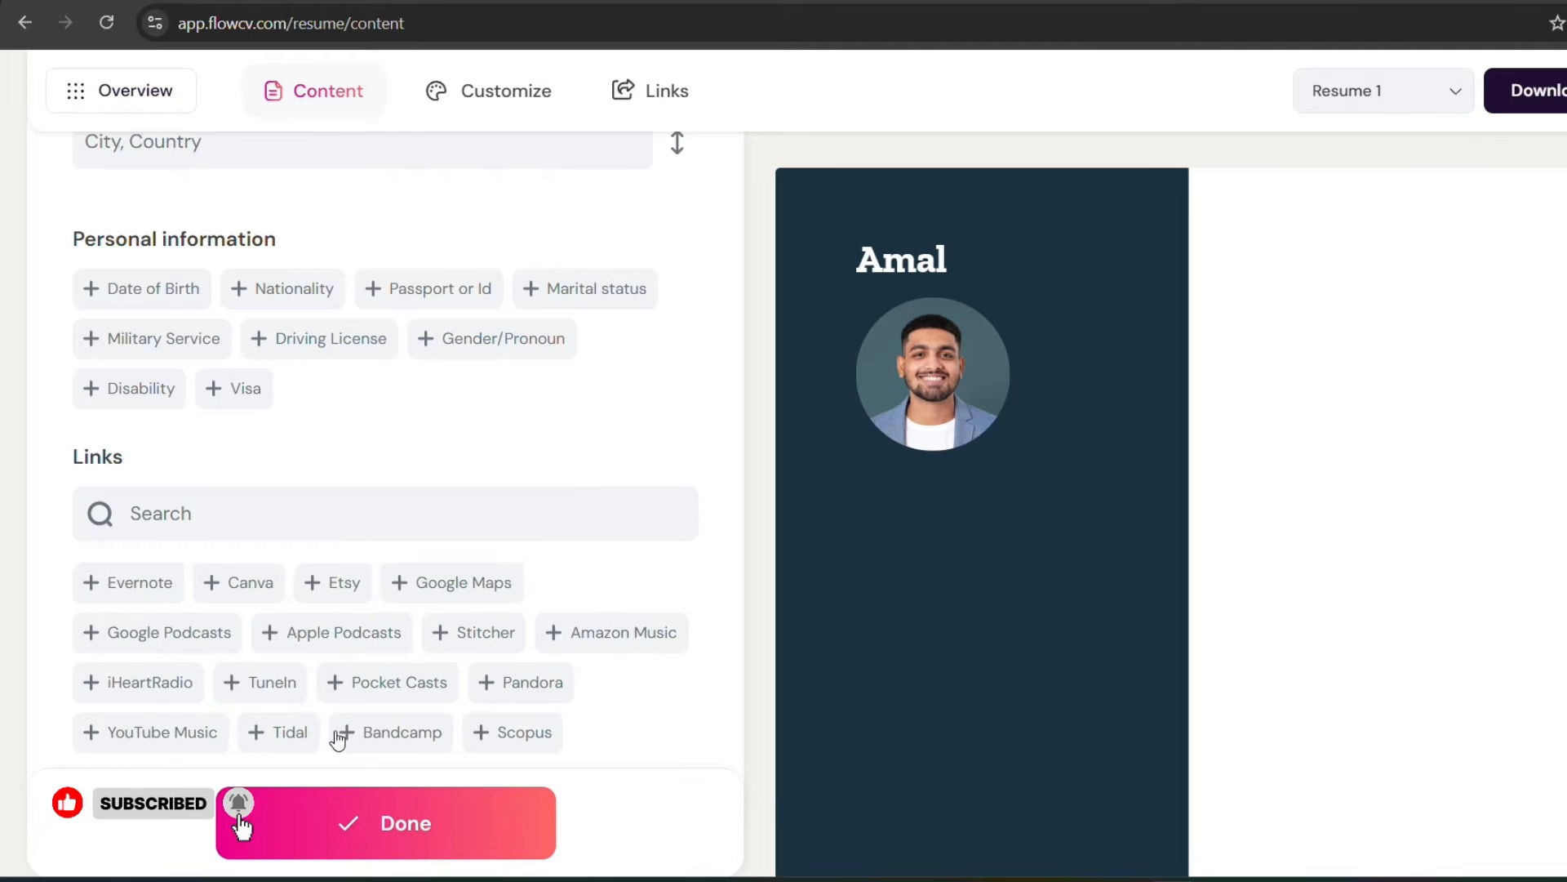
scroll(338, 739, "down", 2)
scroll(339, 702, "up", 15)
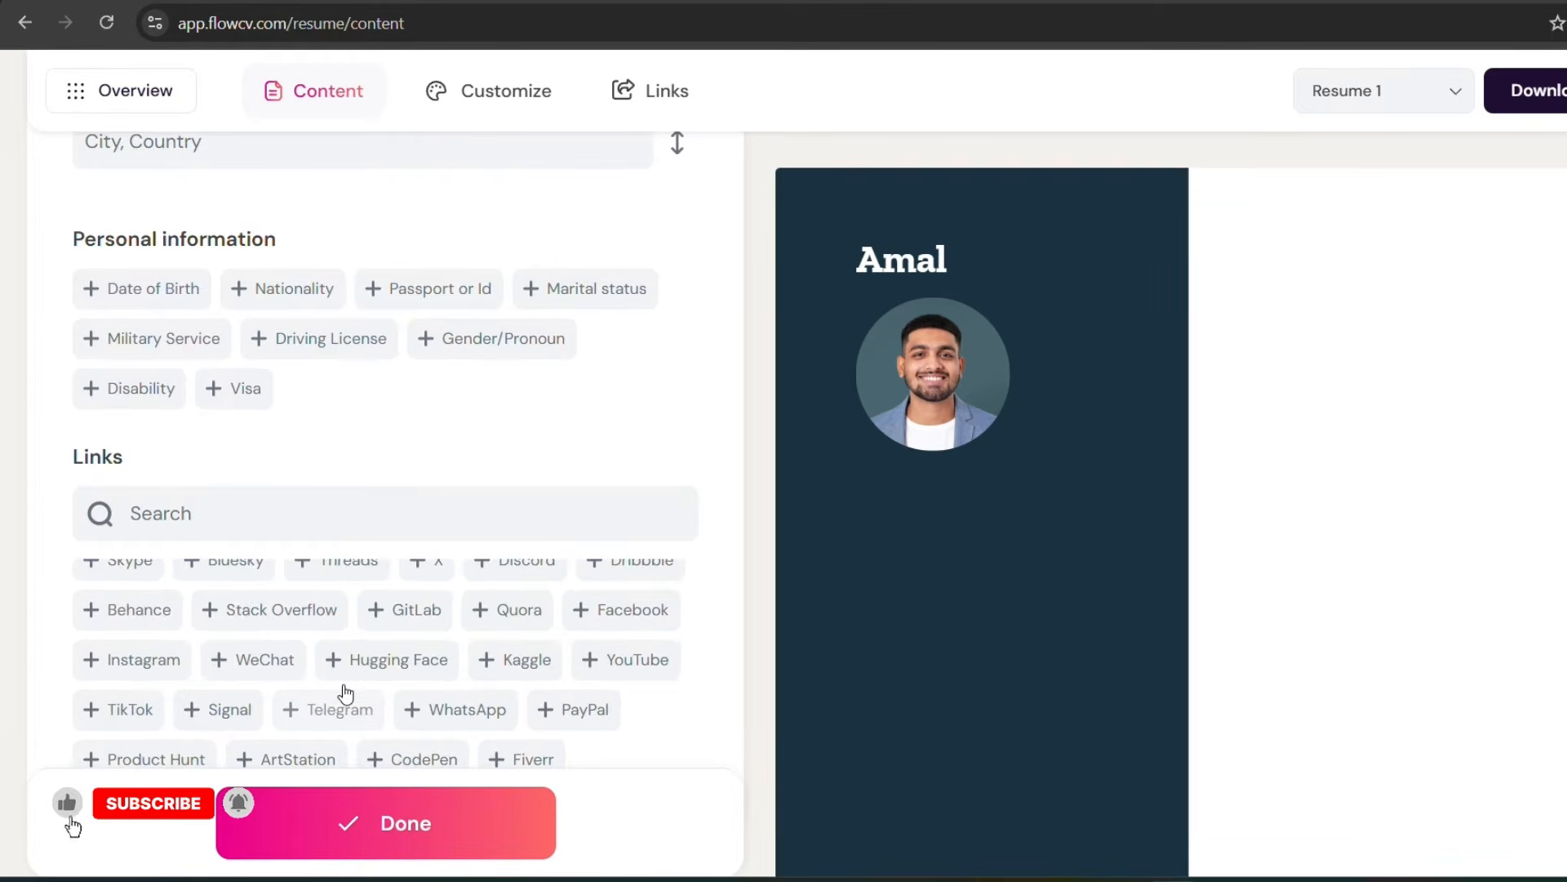
scroll(343, 613, "down", 3)
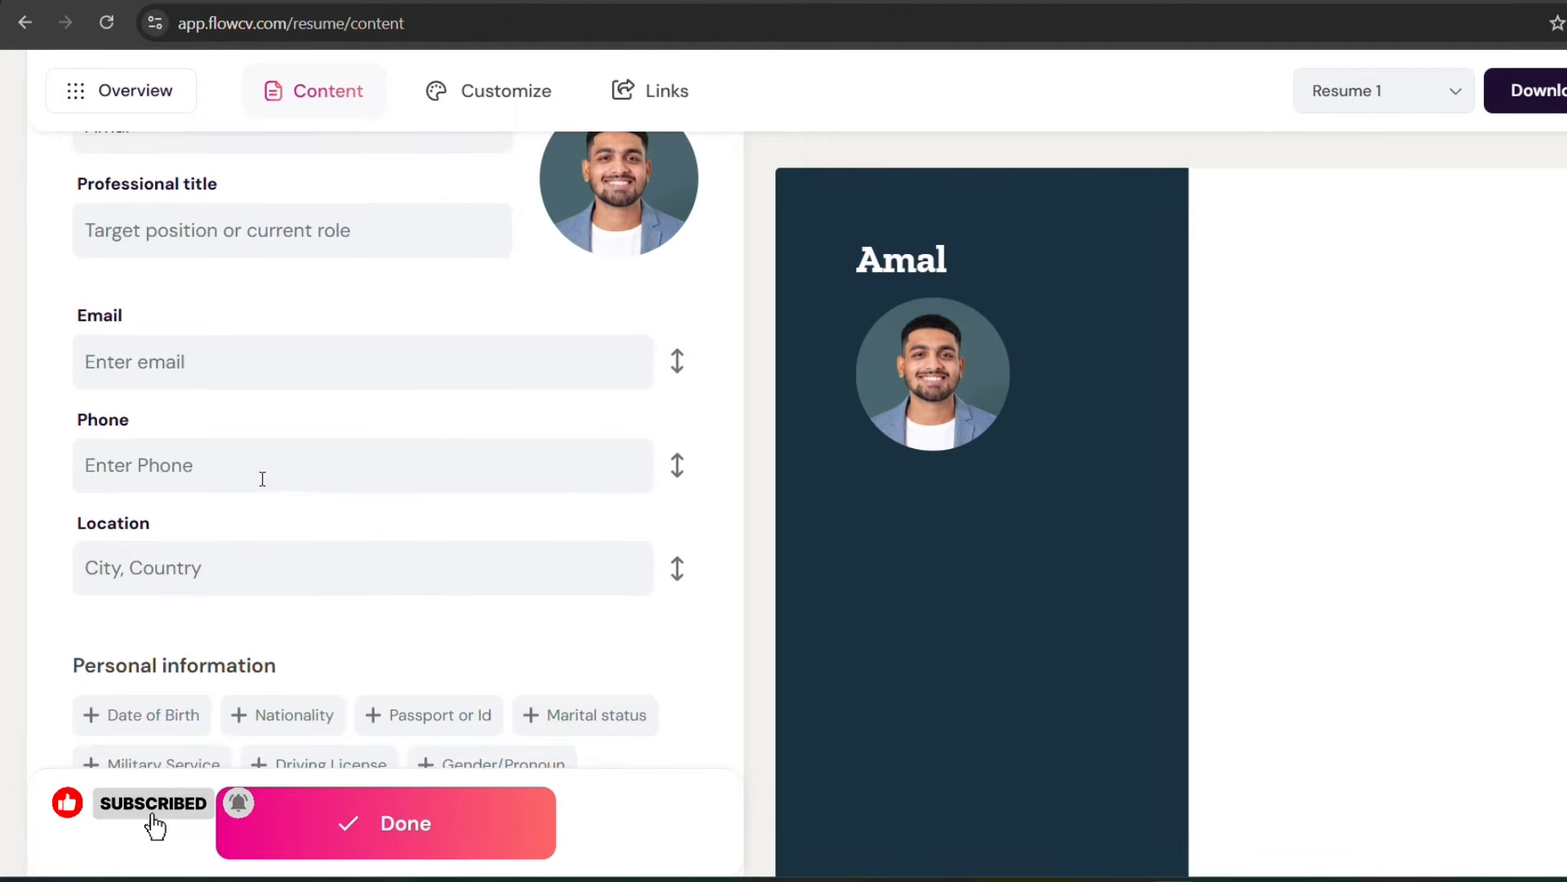
scroll(262, 490, "up", 3)
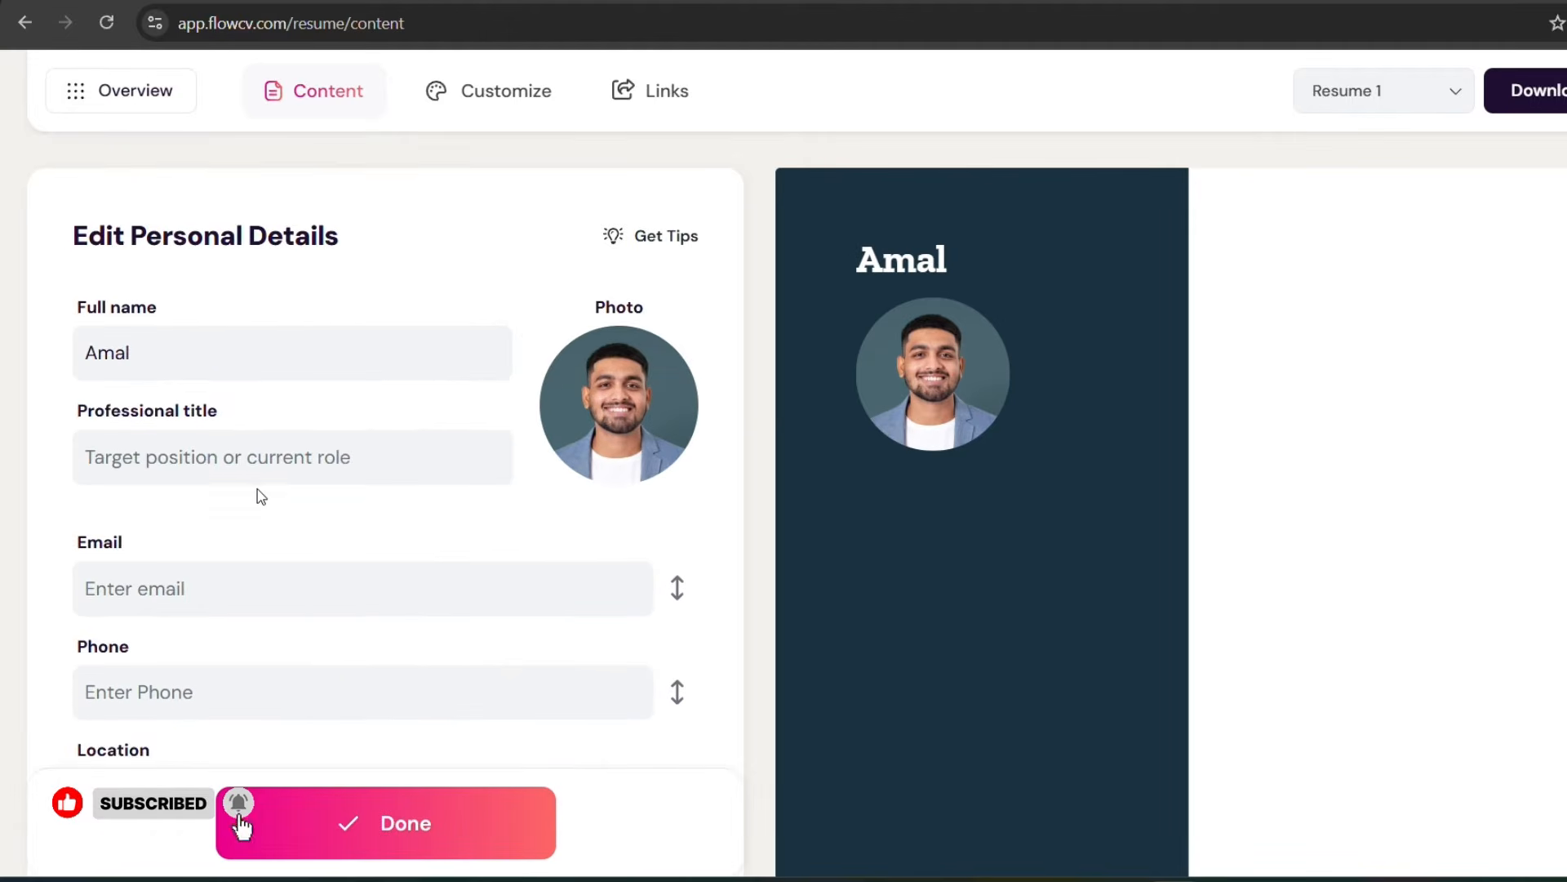
Step: Set the professional title to "ui ux designer"
left_click(151, 449)
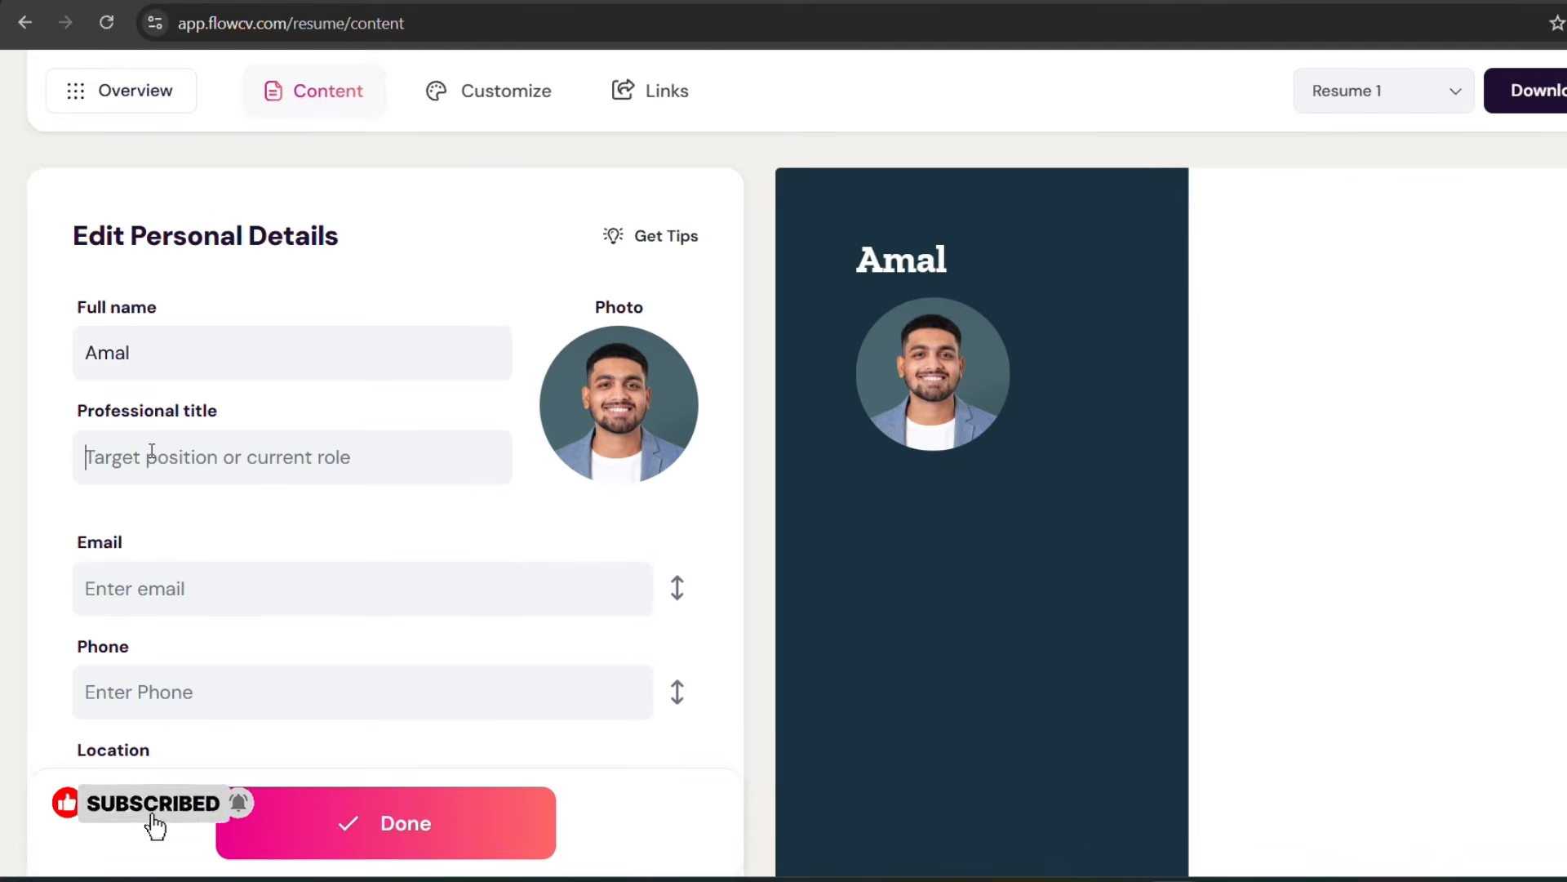
type("ui ux d")
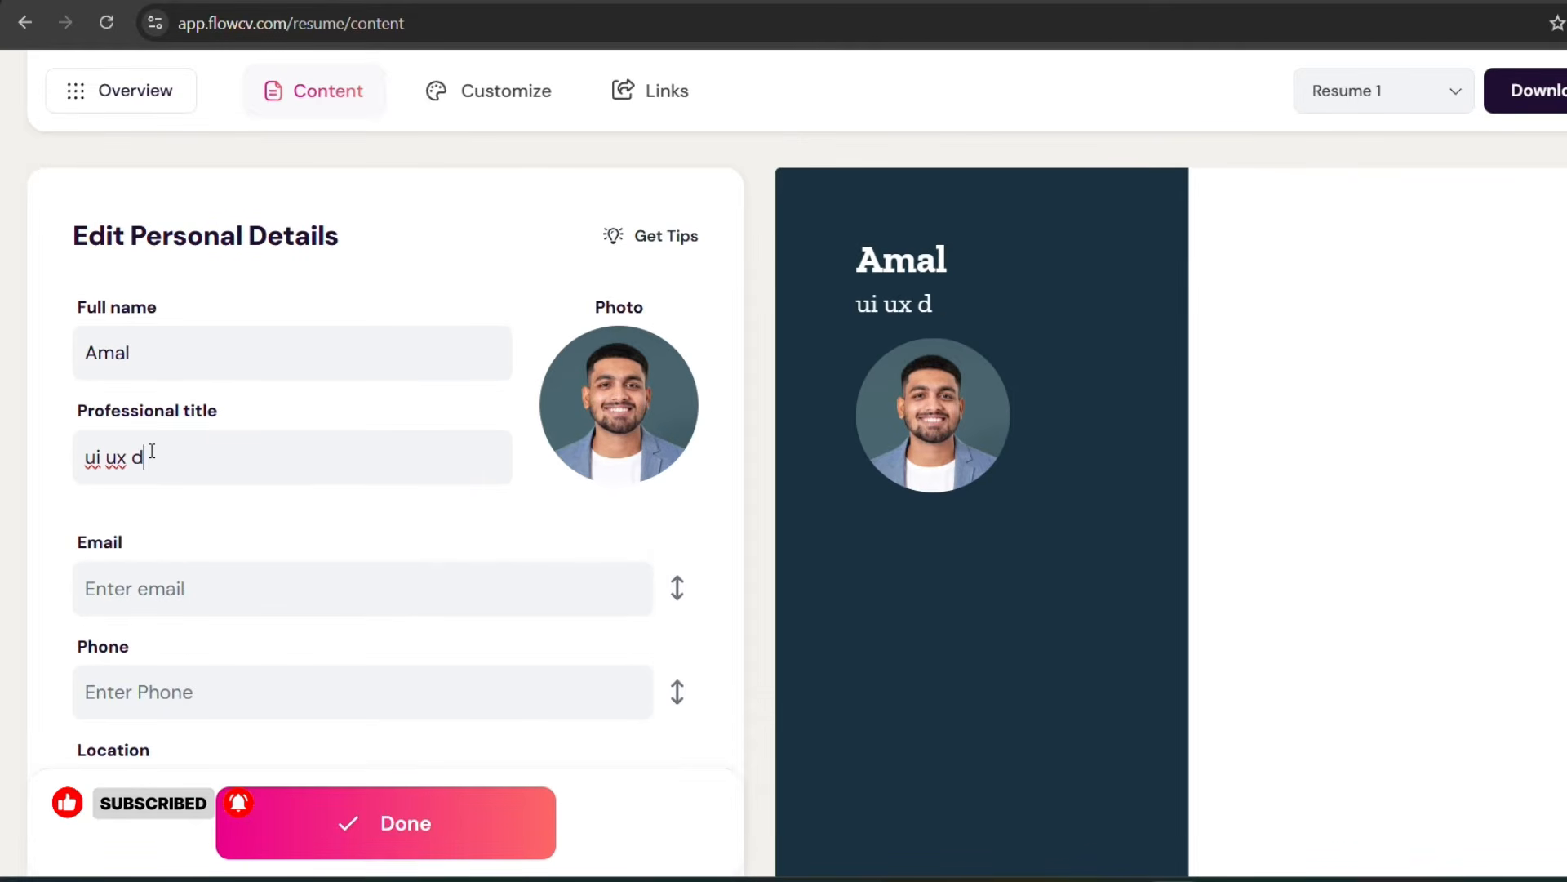
type("esigner")
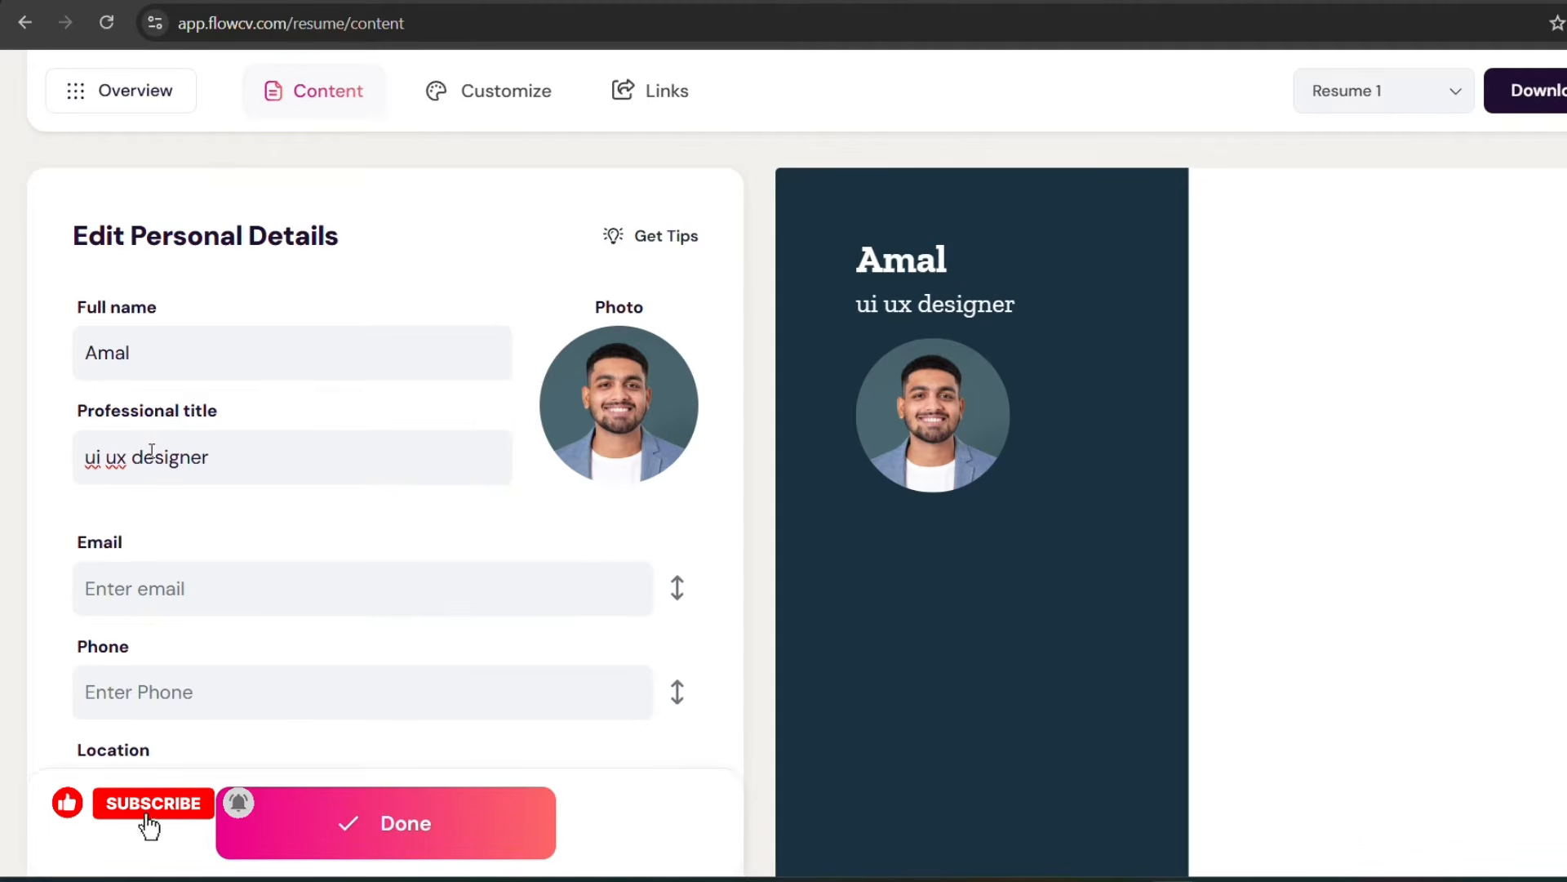
Step: Add the person's last name after the first name in the Full name field
left_click(146, 353)
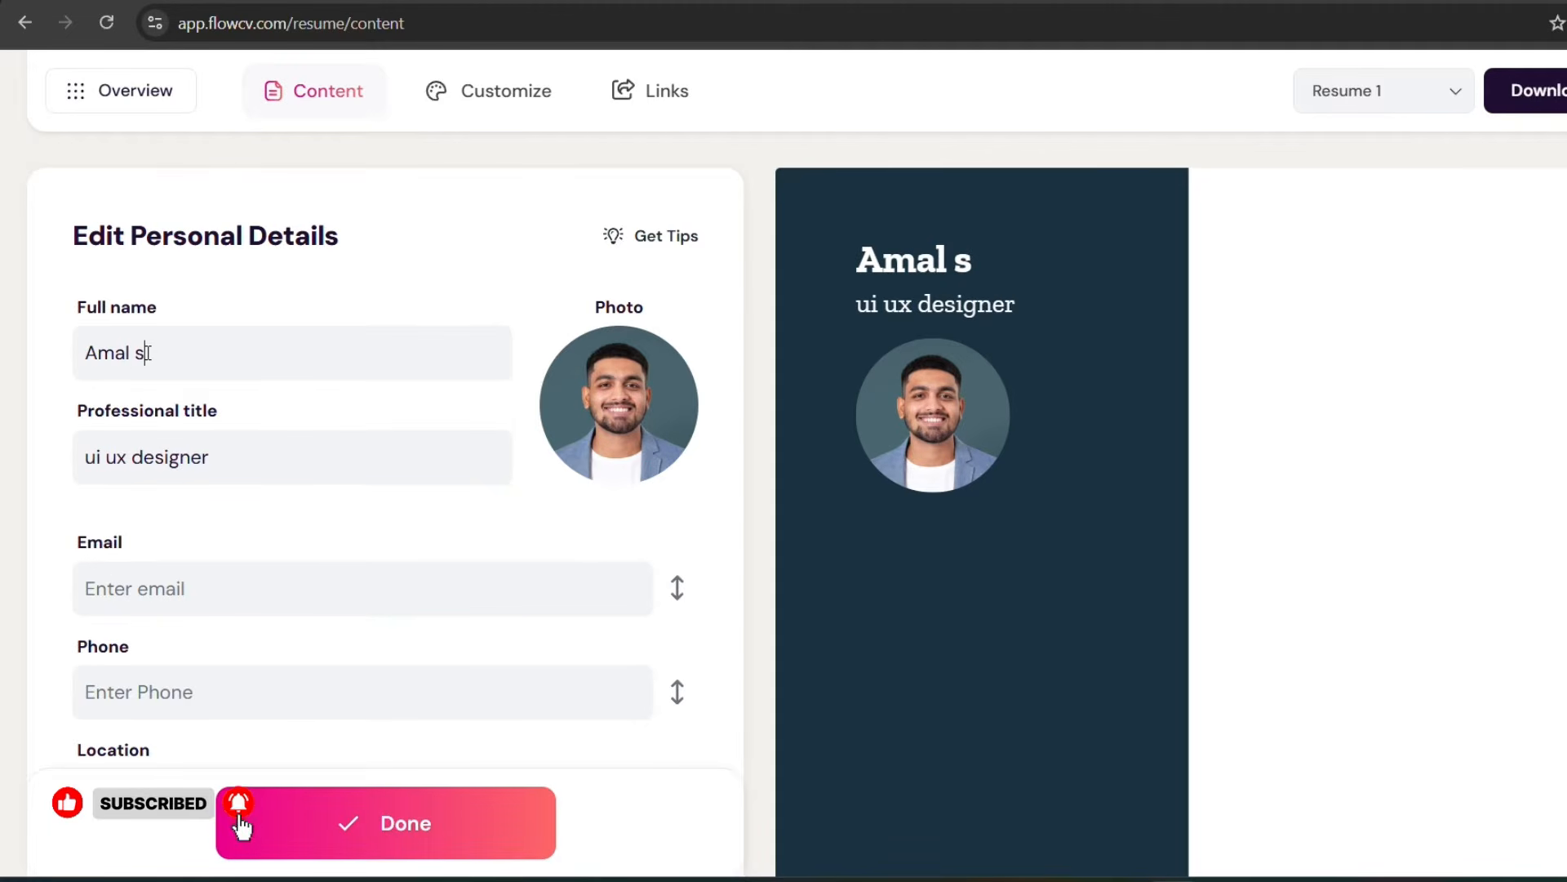
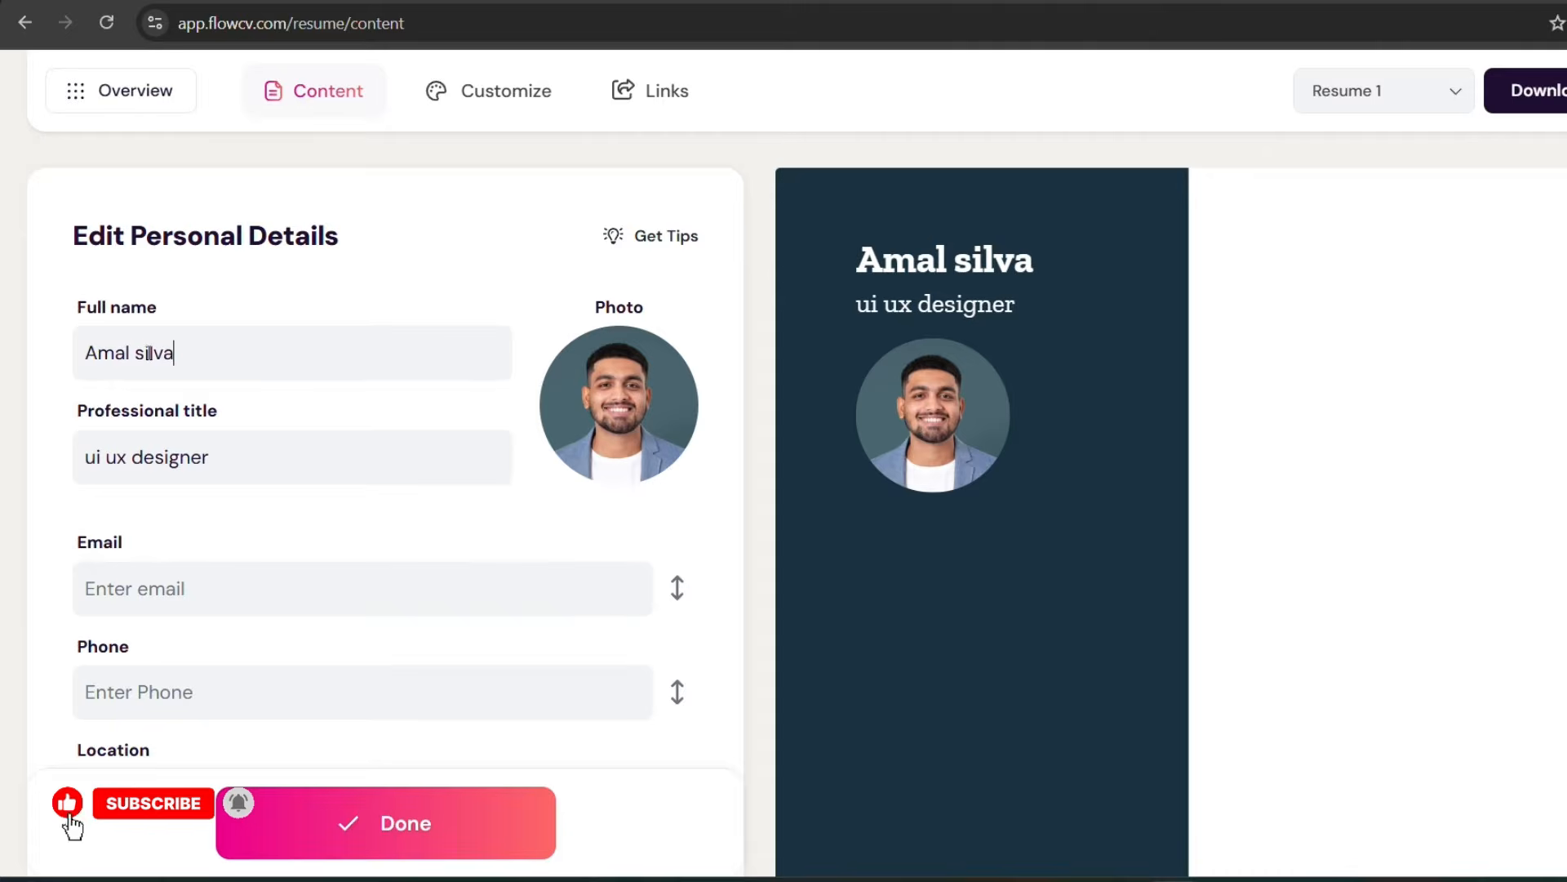
Step: Fill in the person's email address in the personal details
scroll(149, 353, "down", 3)
left_click(87, 359)
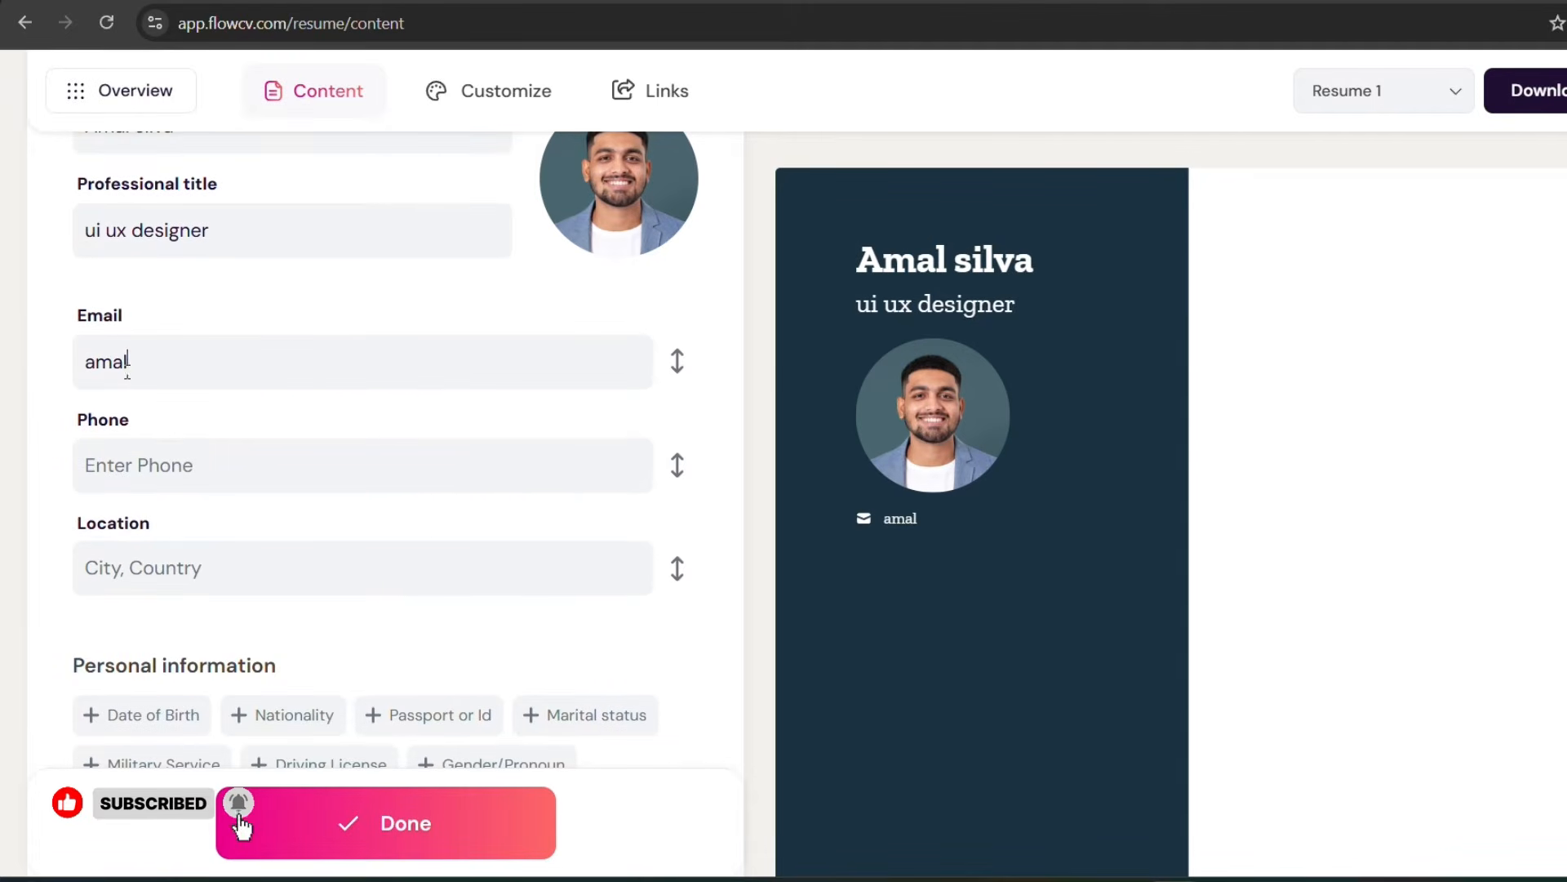
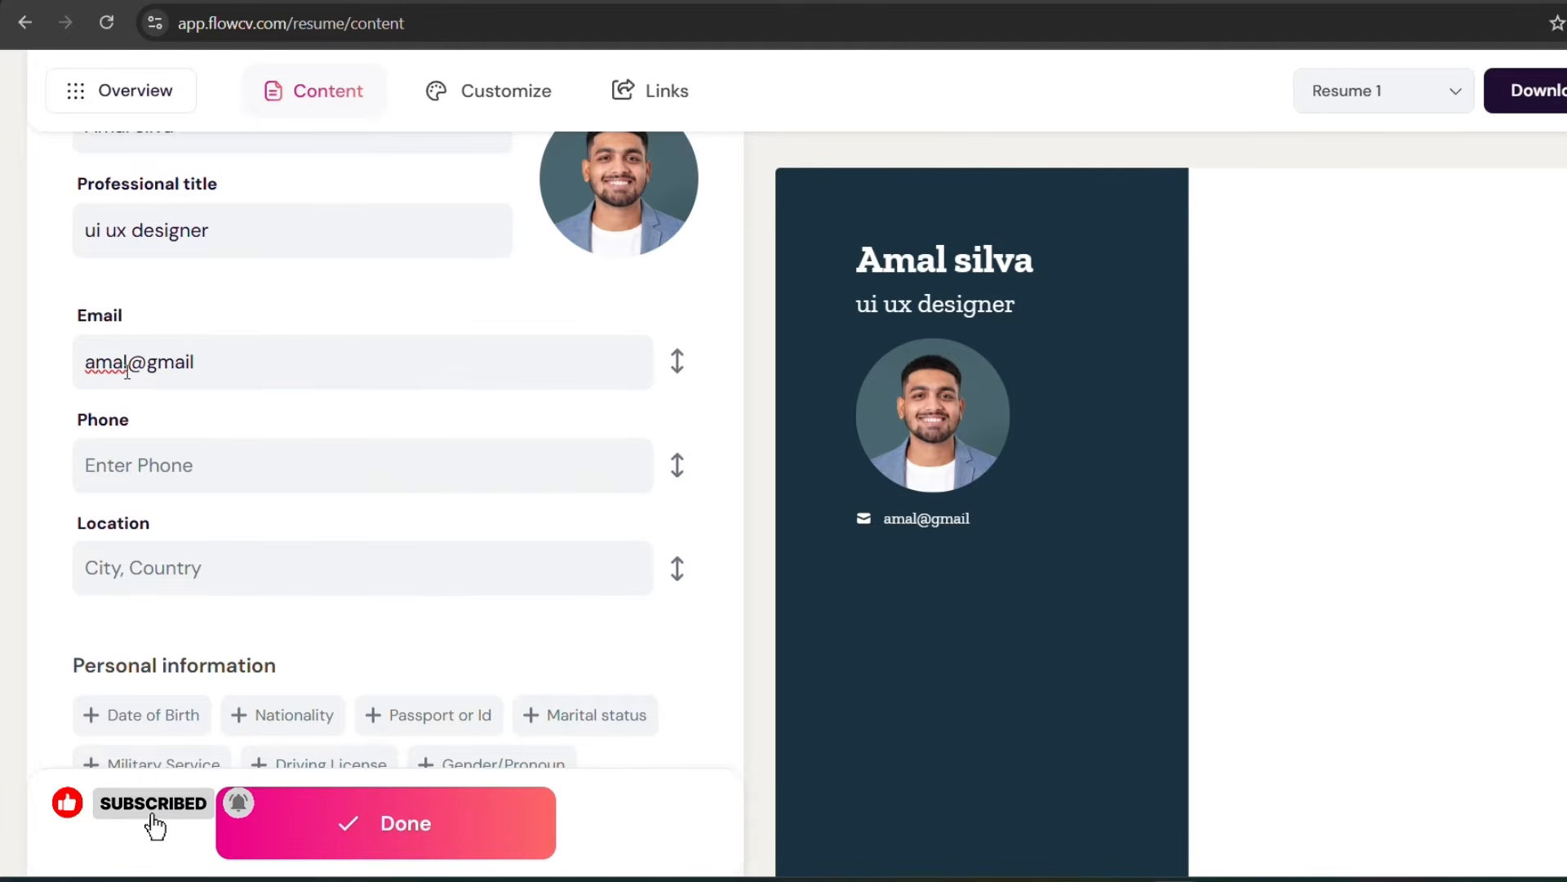
Step: Fill in the person's phone number in the personal details
left_click(118, 471)
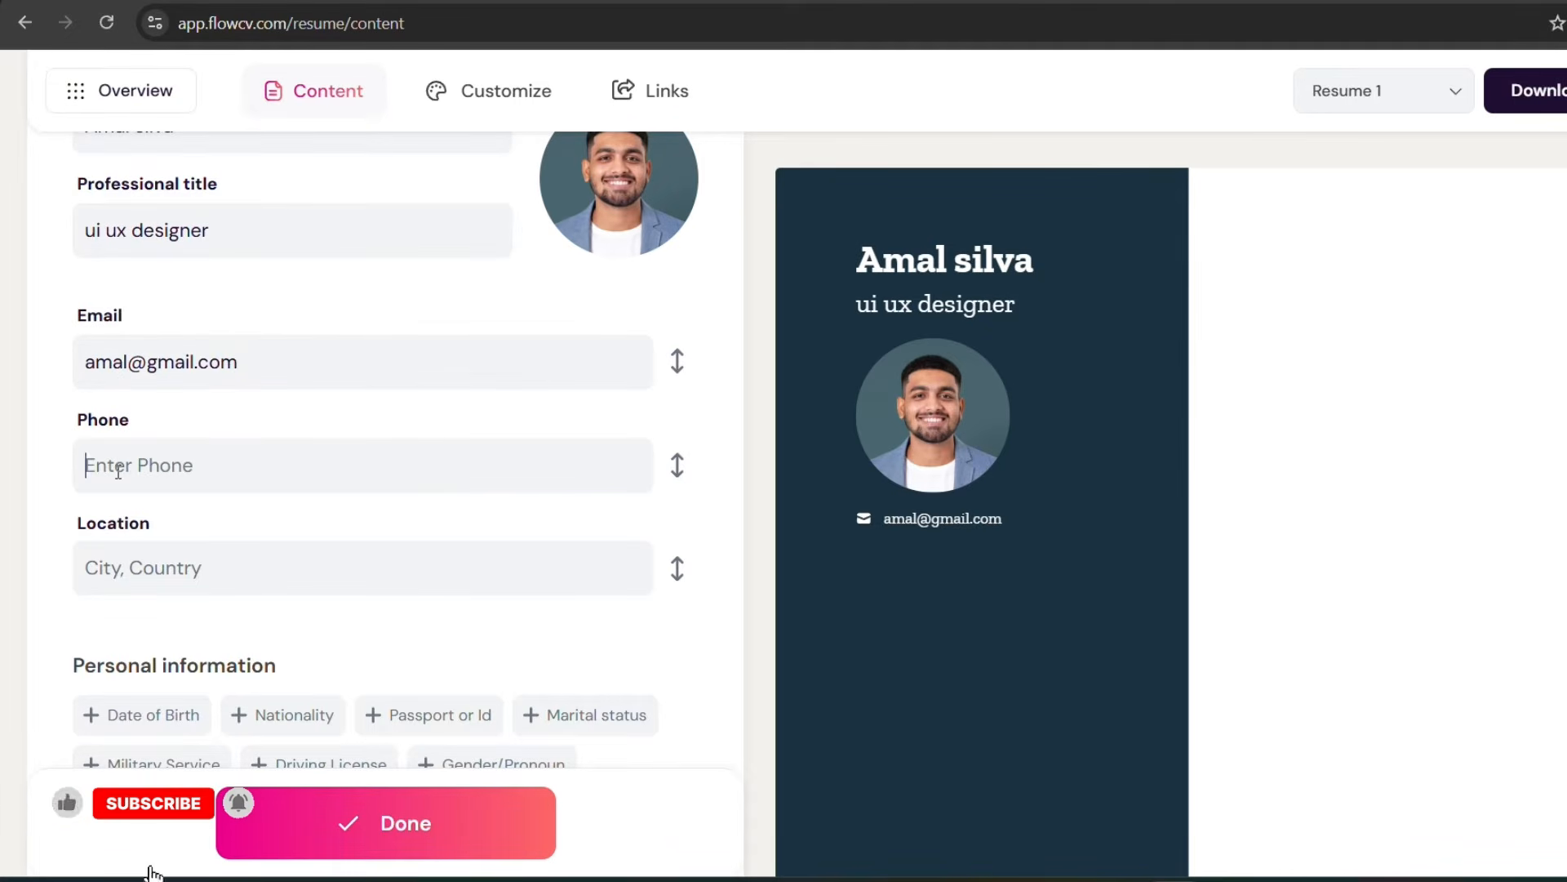
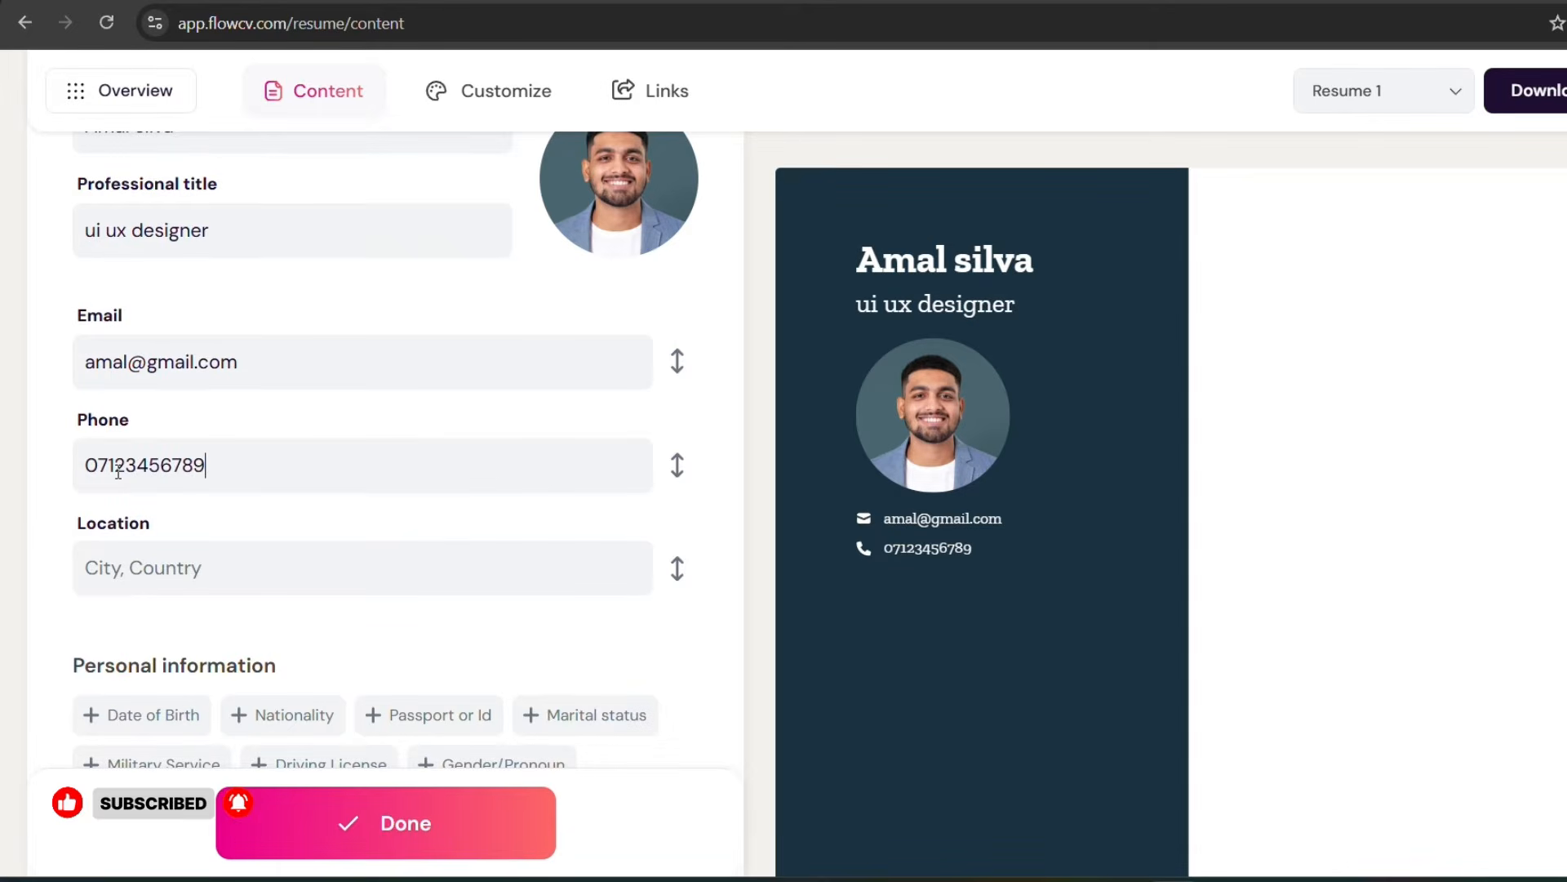
Step: Fill in the location in the personal details as "colombo , sri lanka"
scroll(118, 475, "down", 3)
left_click(124, 343)
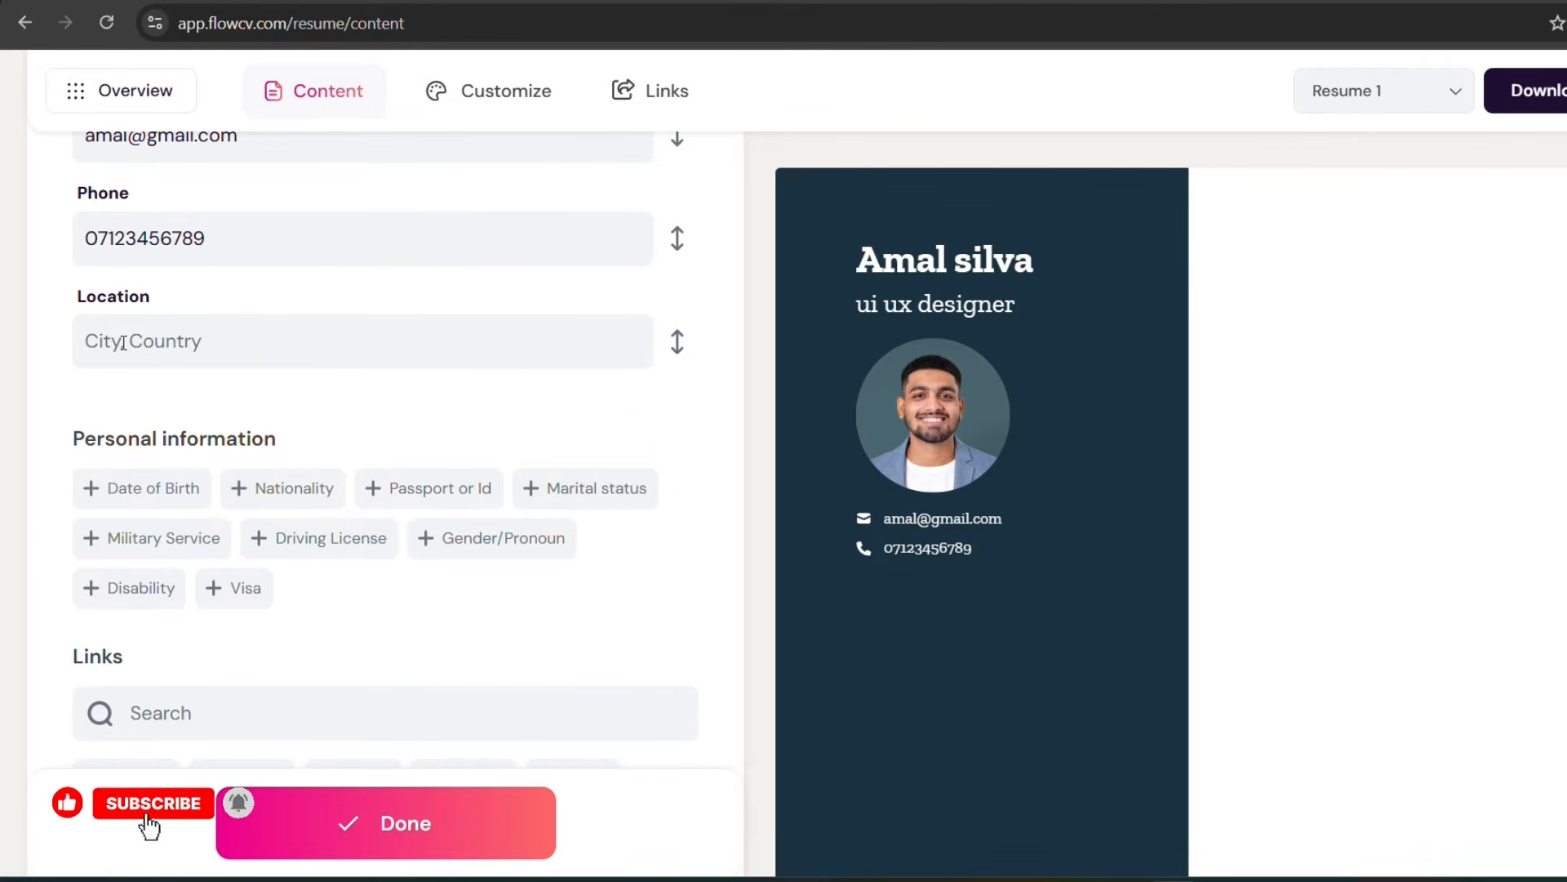
type("colomb")
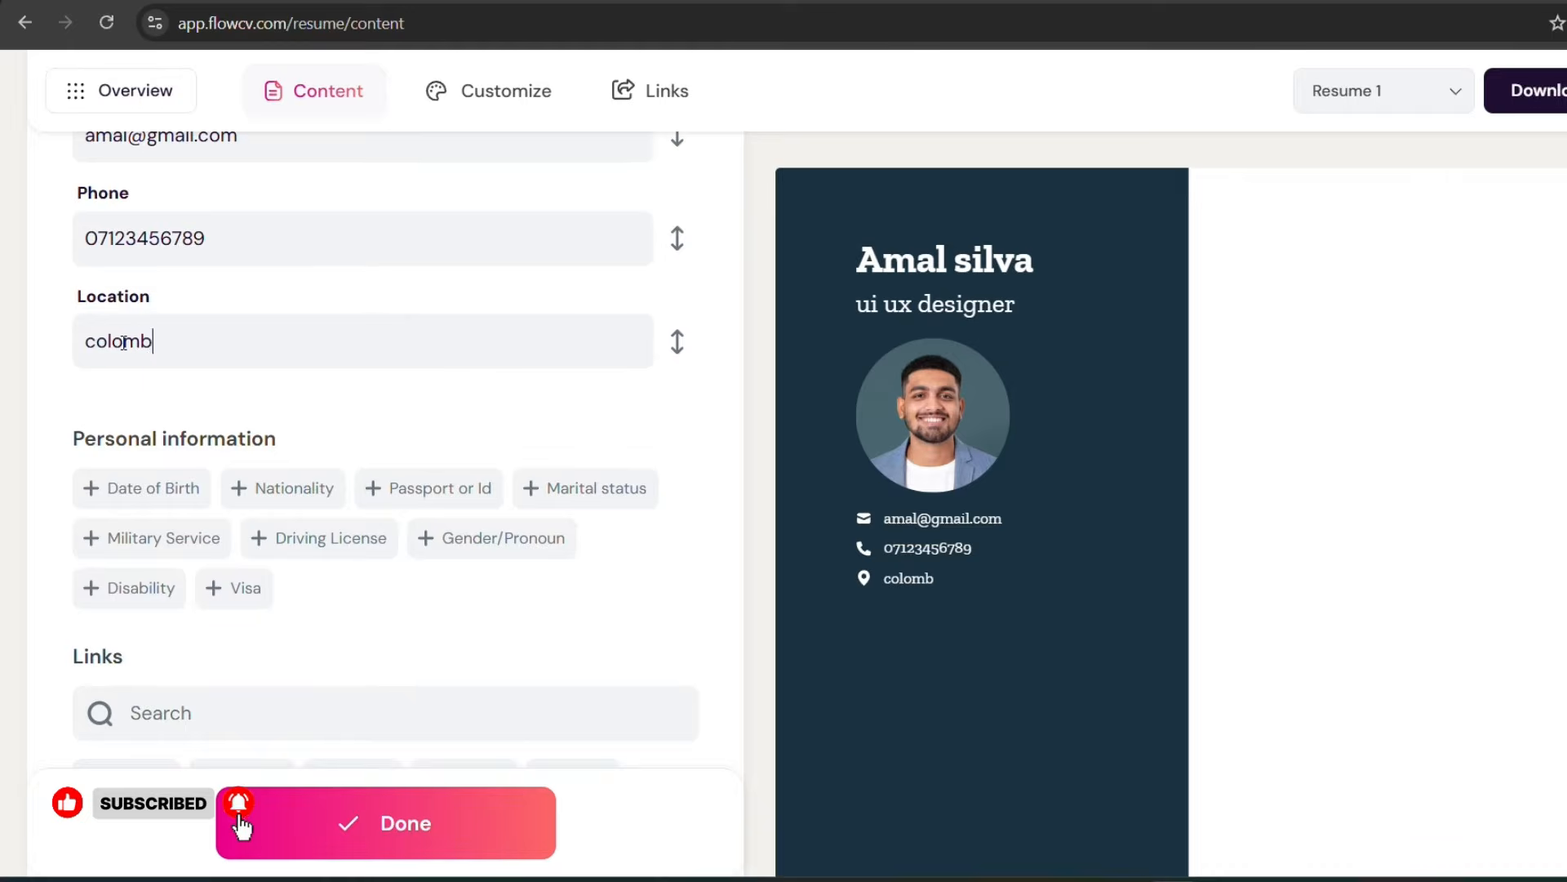
type("o")
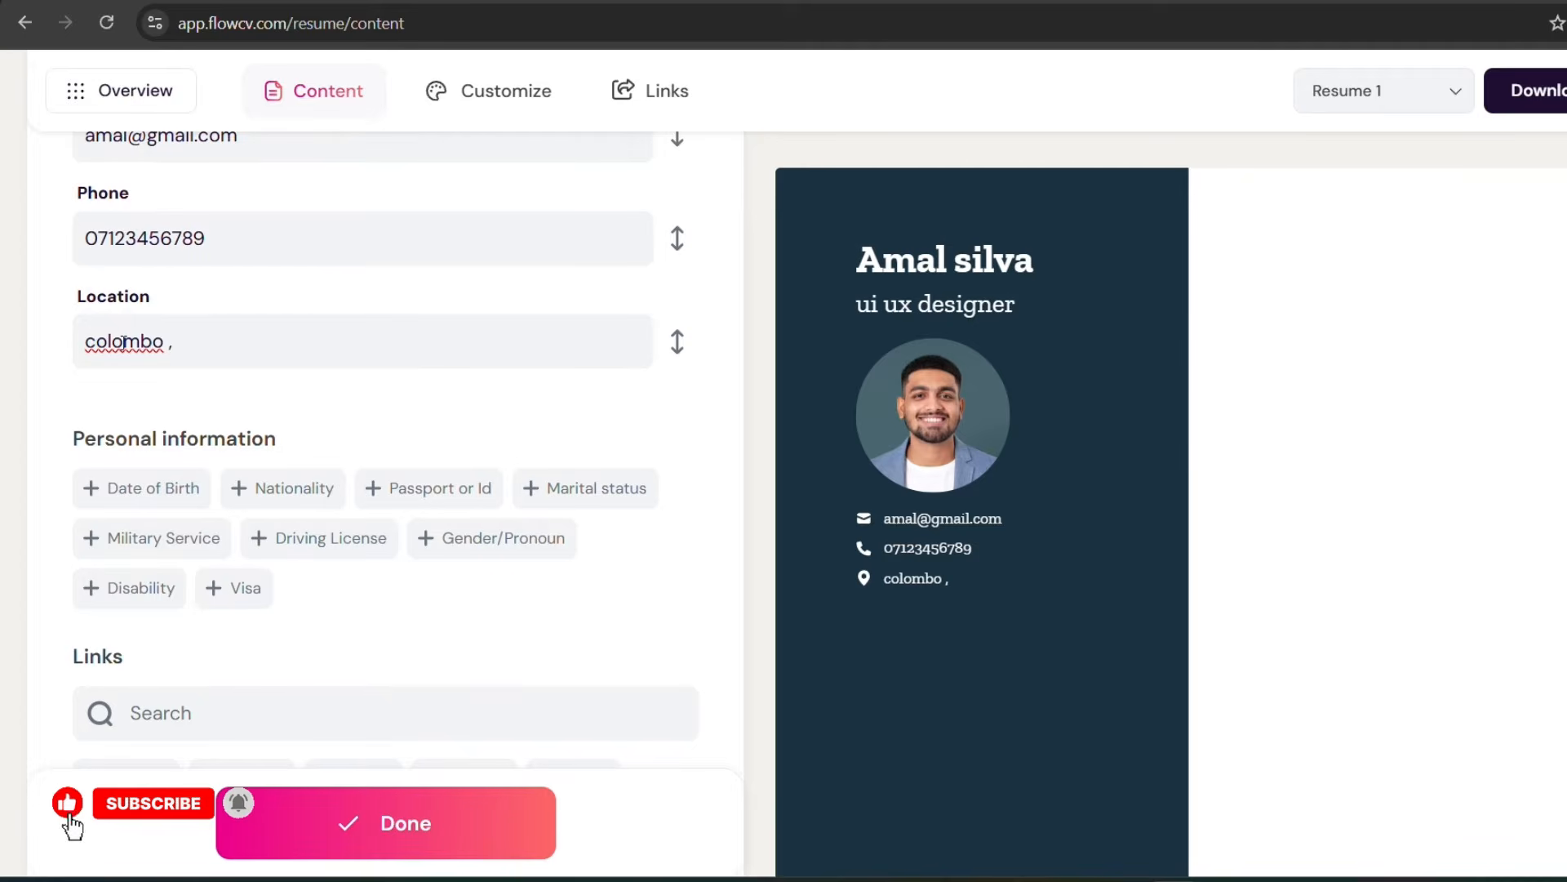
type(" , sri ")
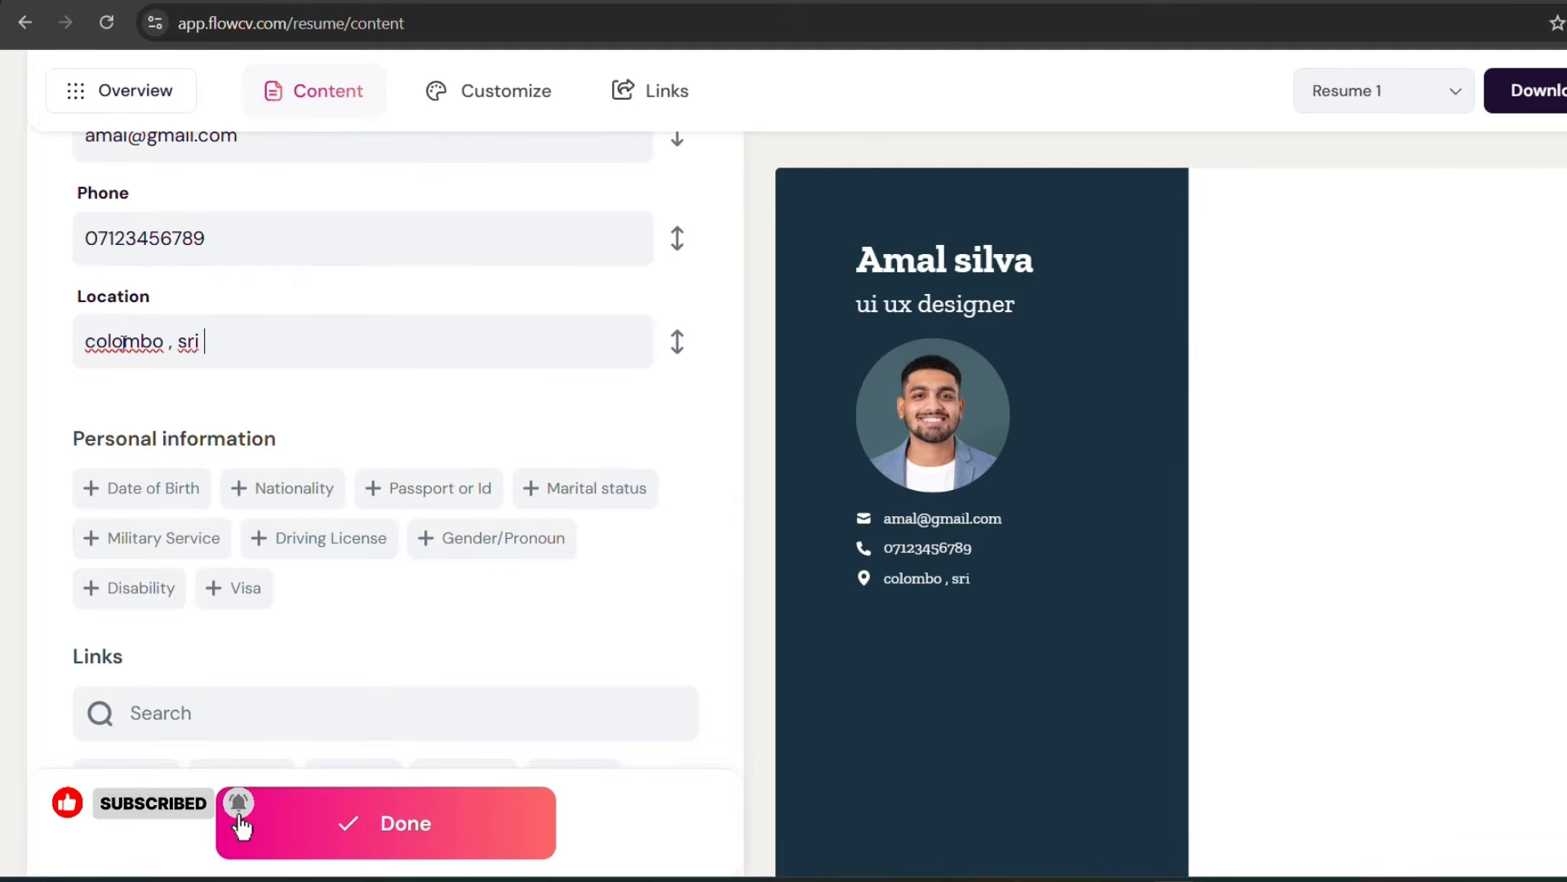
type("lanka")
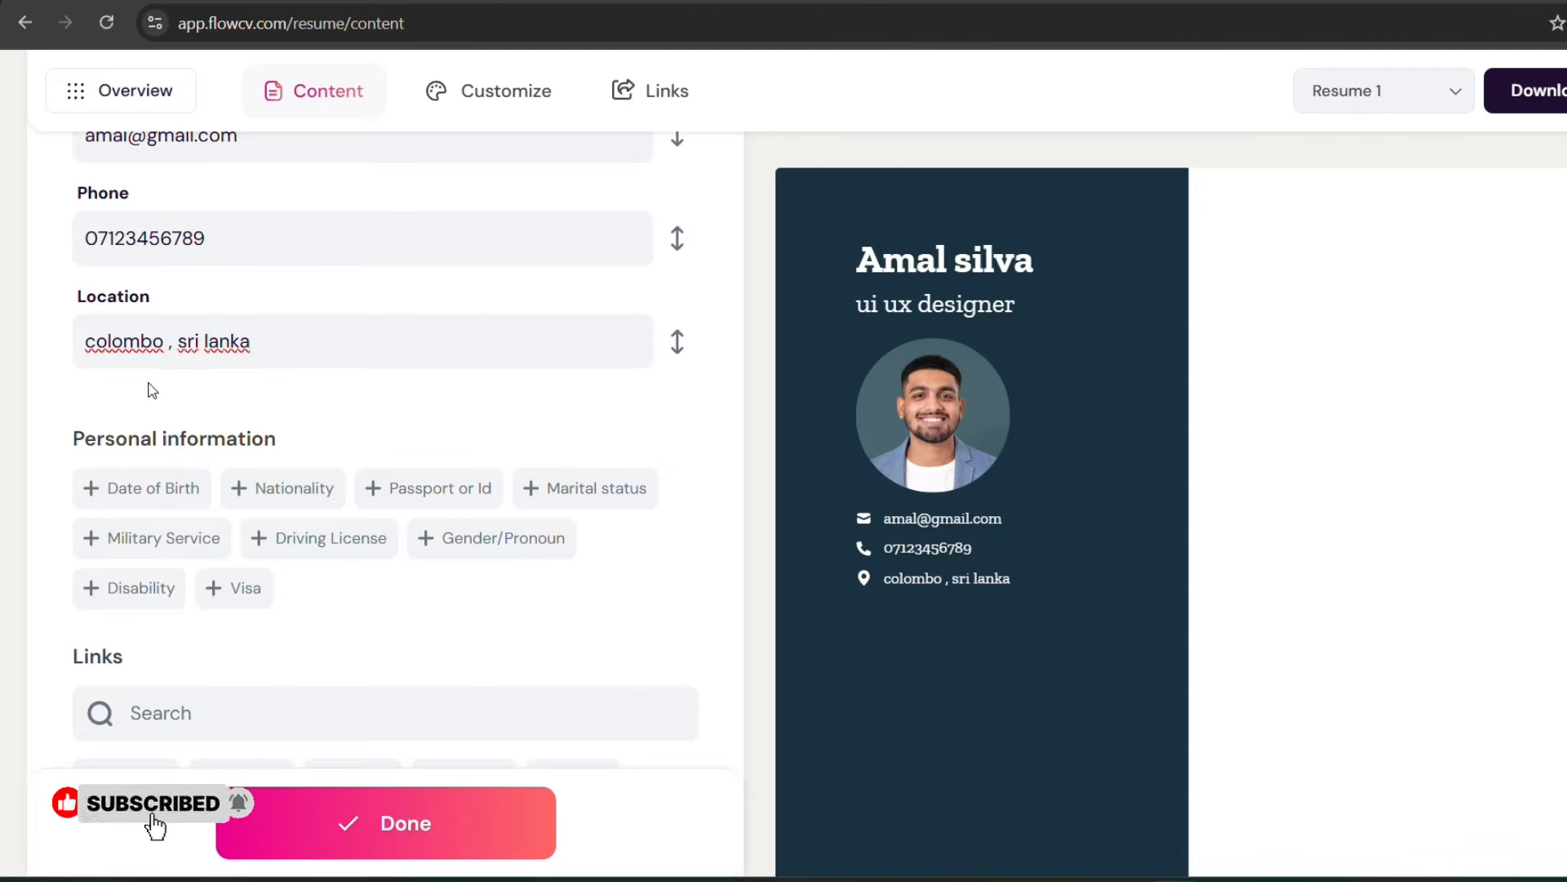
Step: Add the Date of Birth and Passport or Id fields to the personal details
left_click_drag(81, 427, 311, 426)
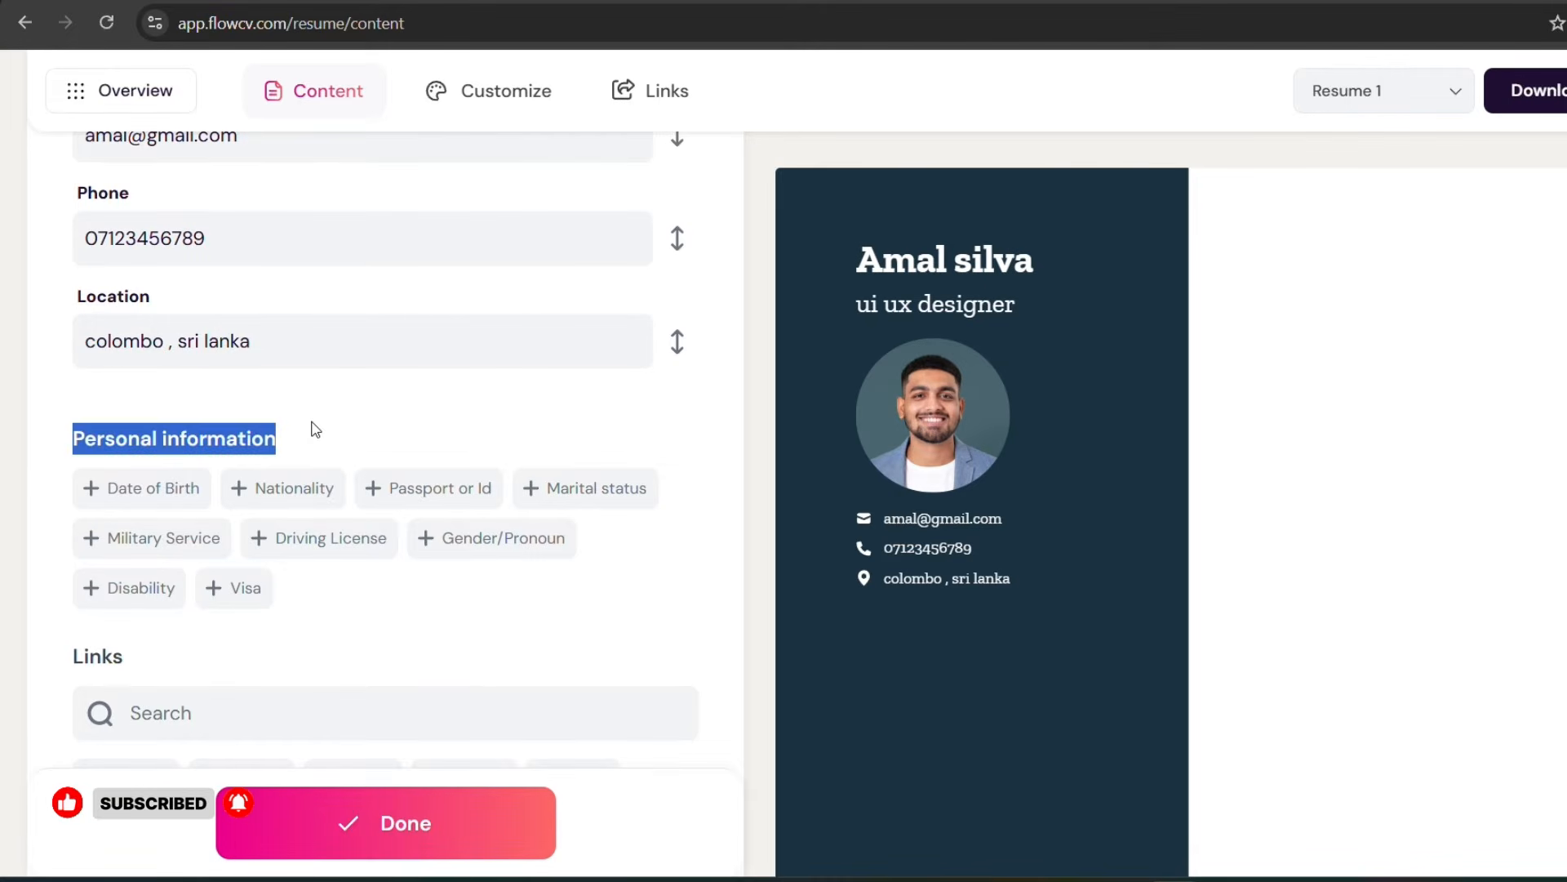
left_click(388, 411)
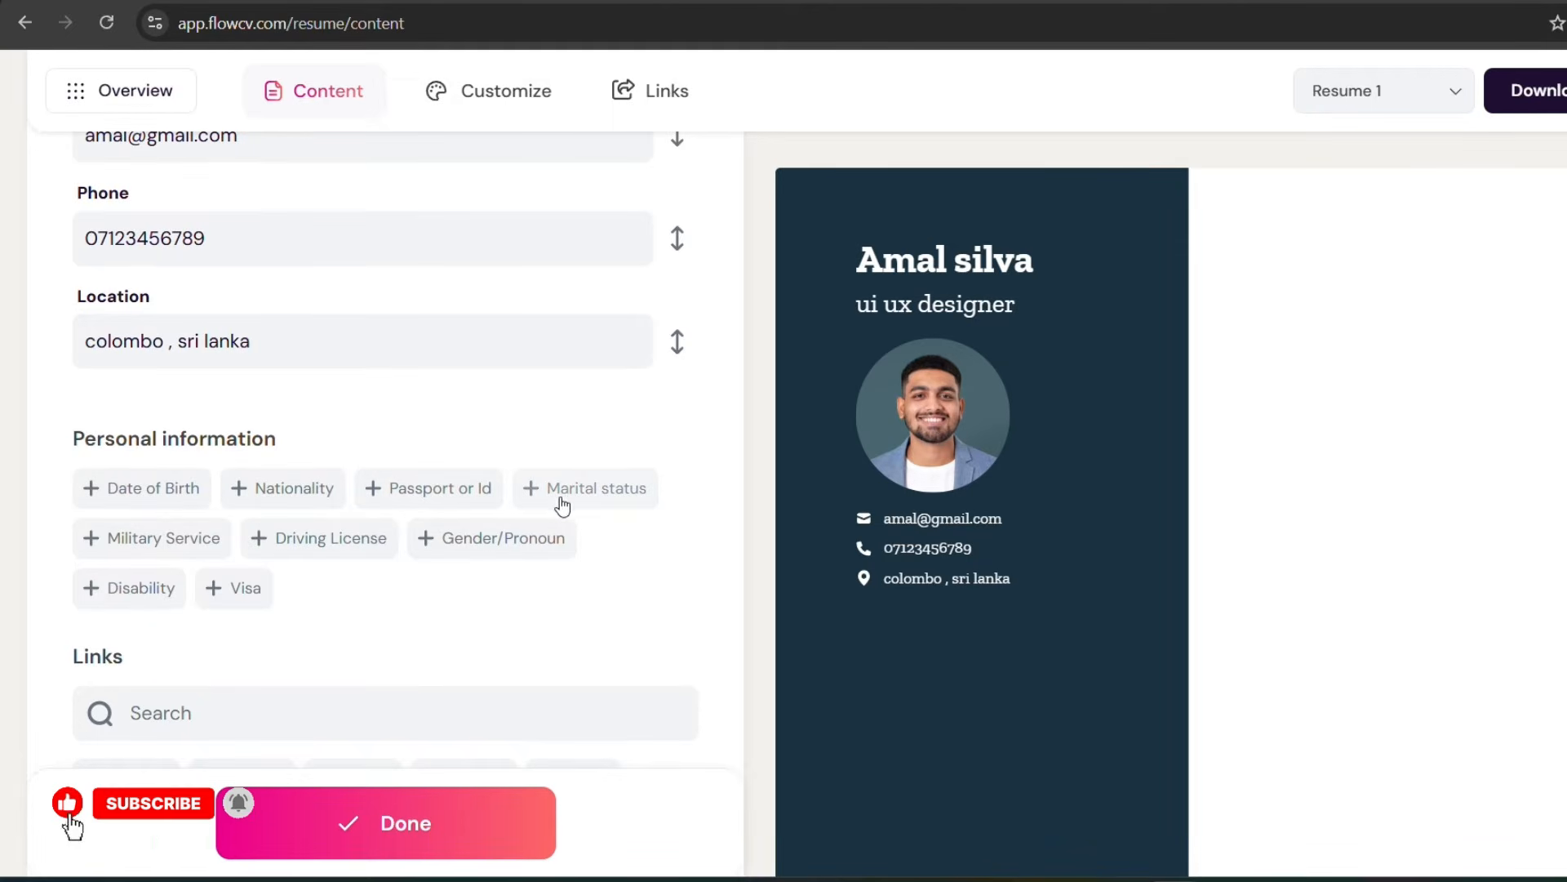
left_click(116, 496)
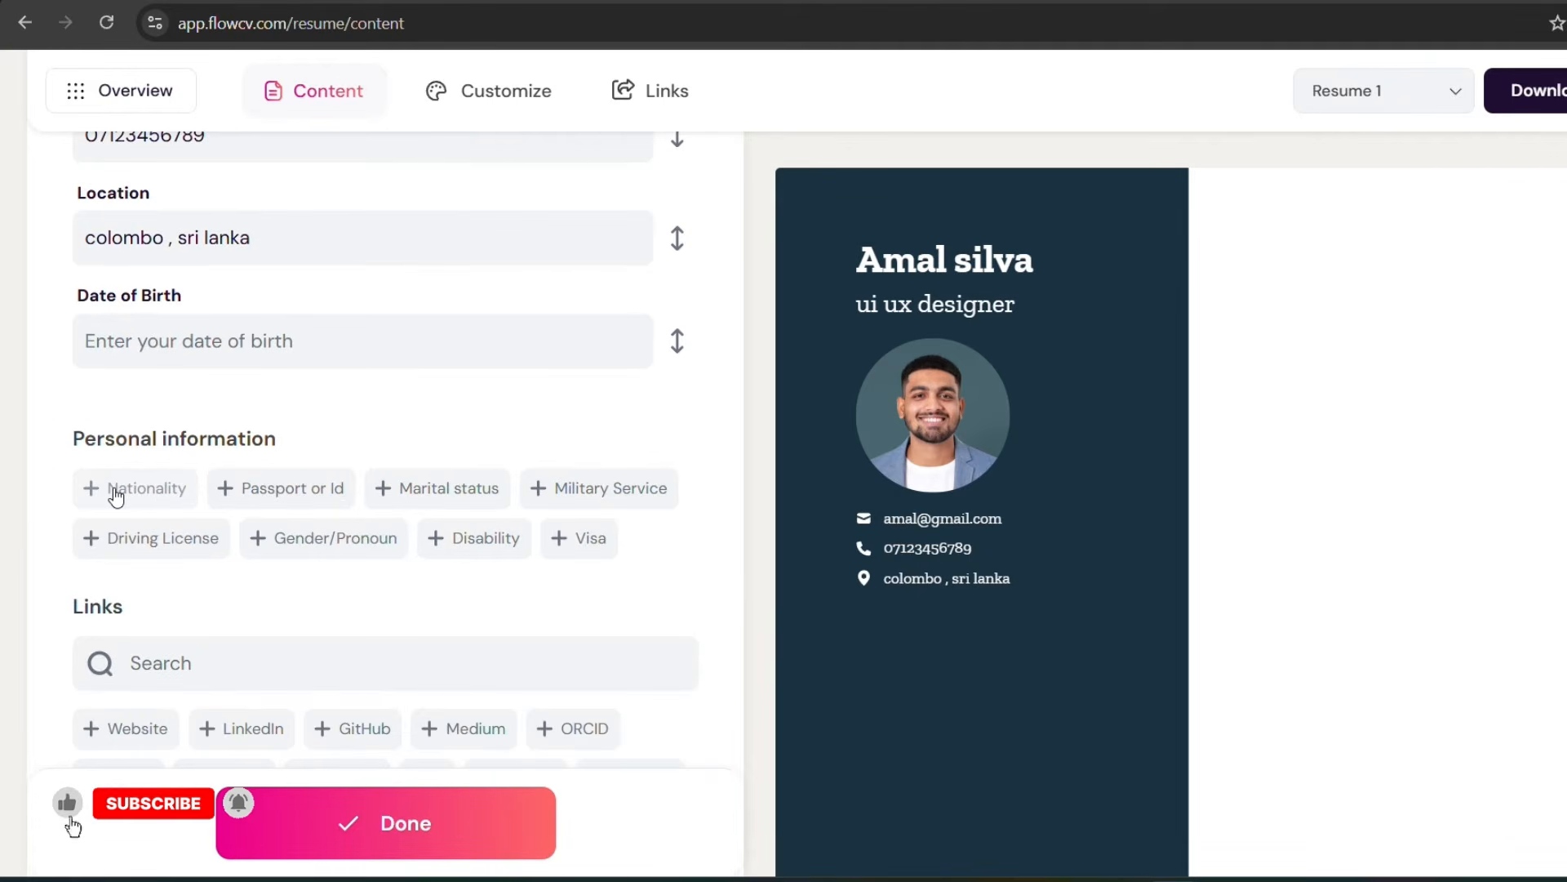
left_click(258, 494)
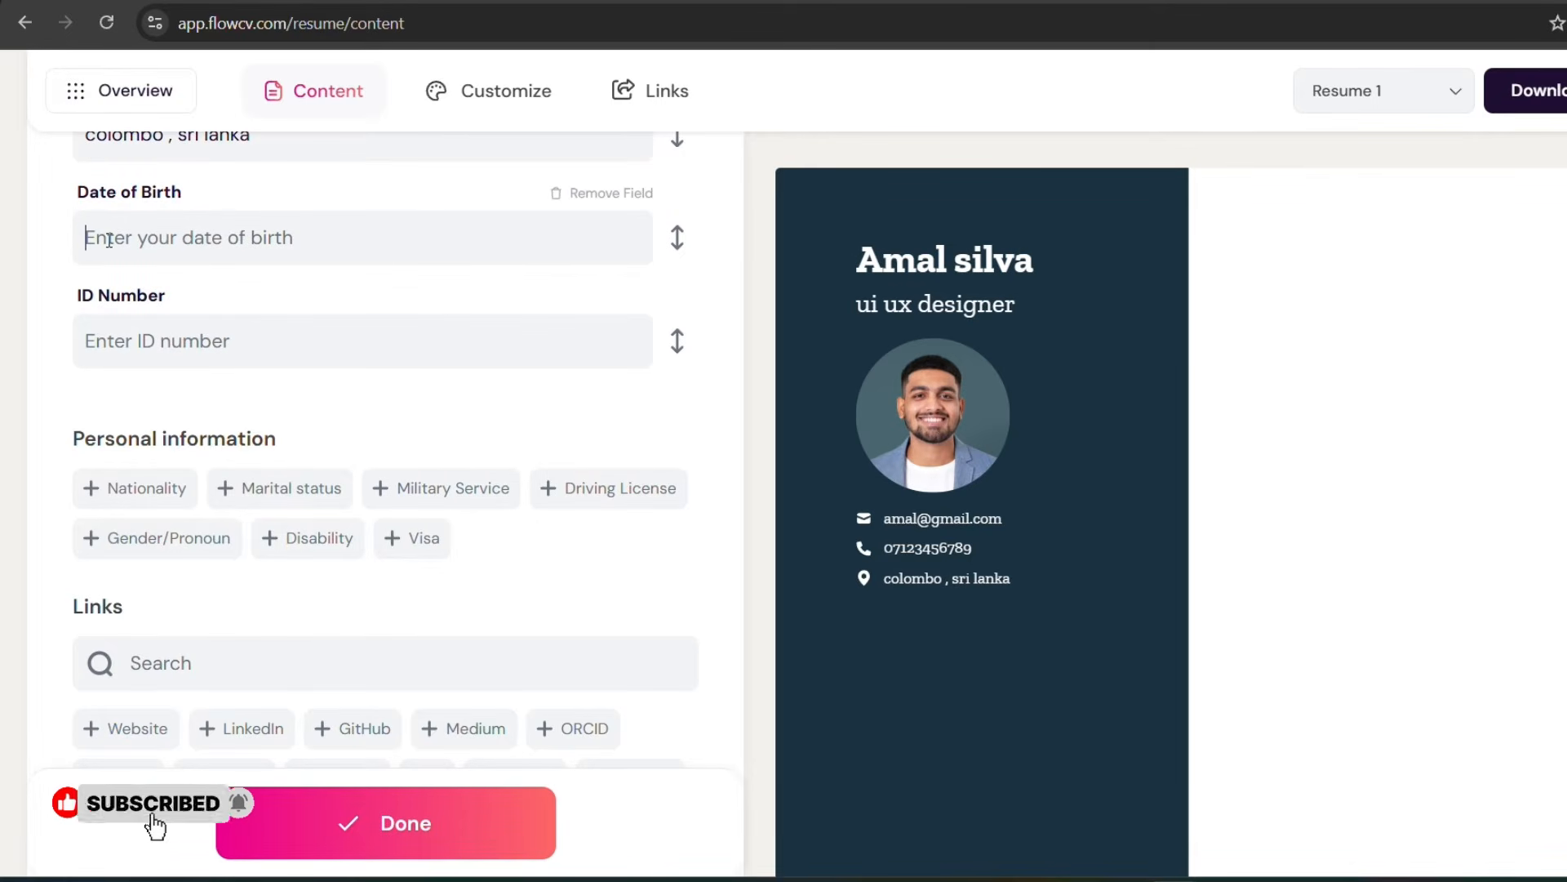
Step: Add Website, LinkedIn and GitHub link fields to the personal details
scroll(167, 432, "down", 3)
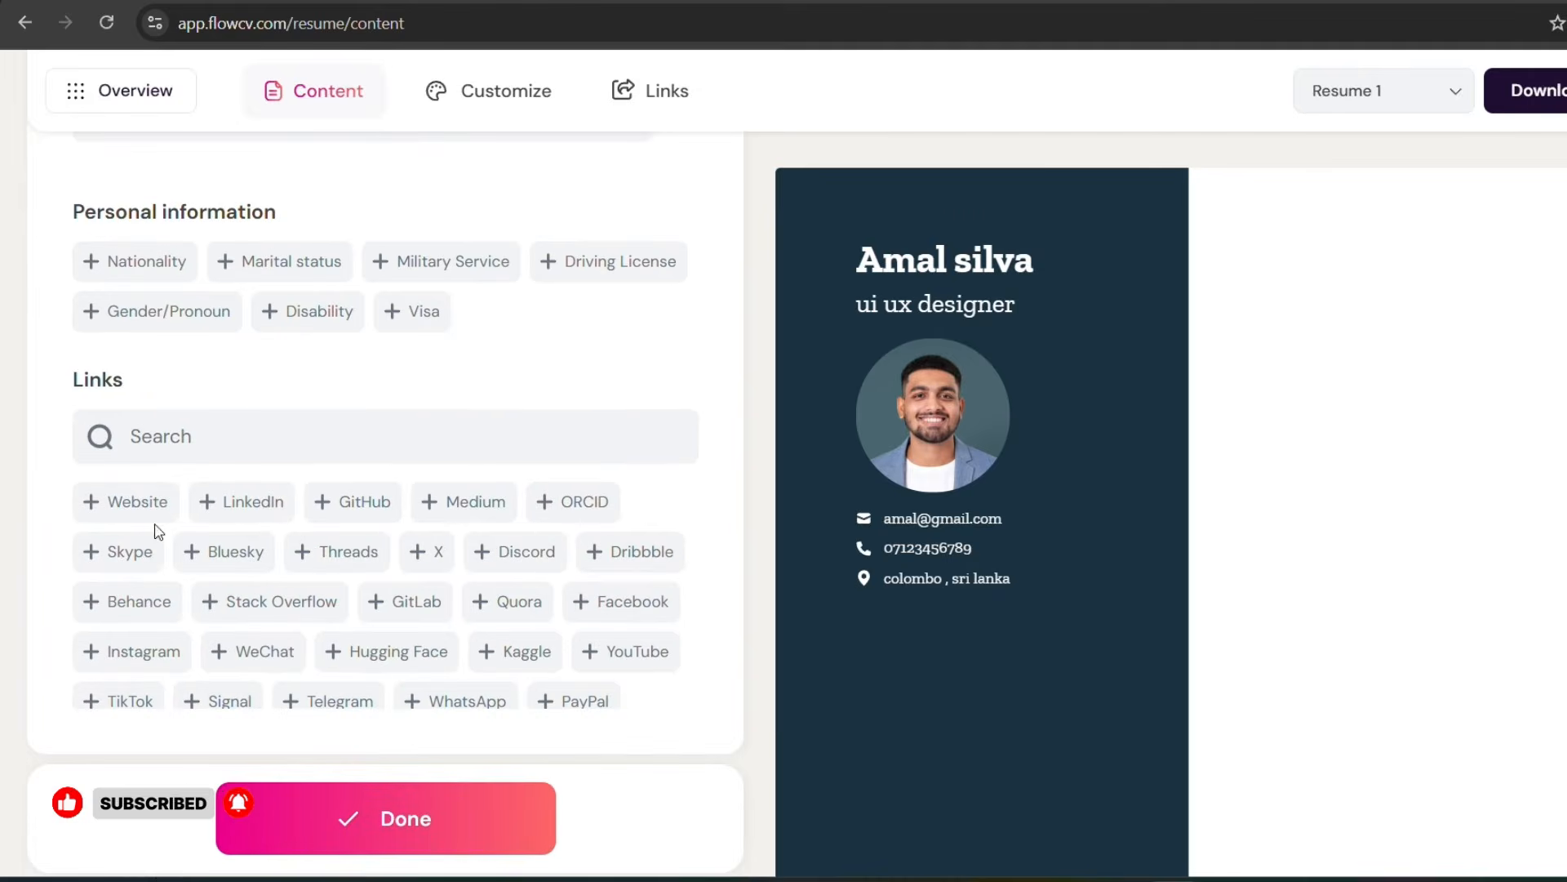
left_click_drag(67, 383, 177, 384)
left_click(187, 374)
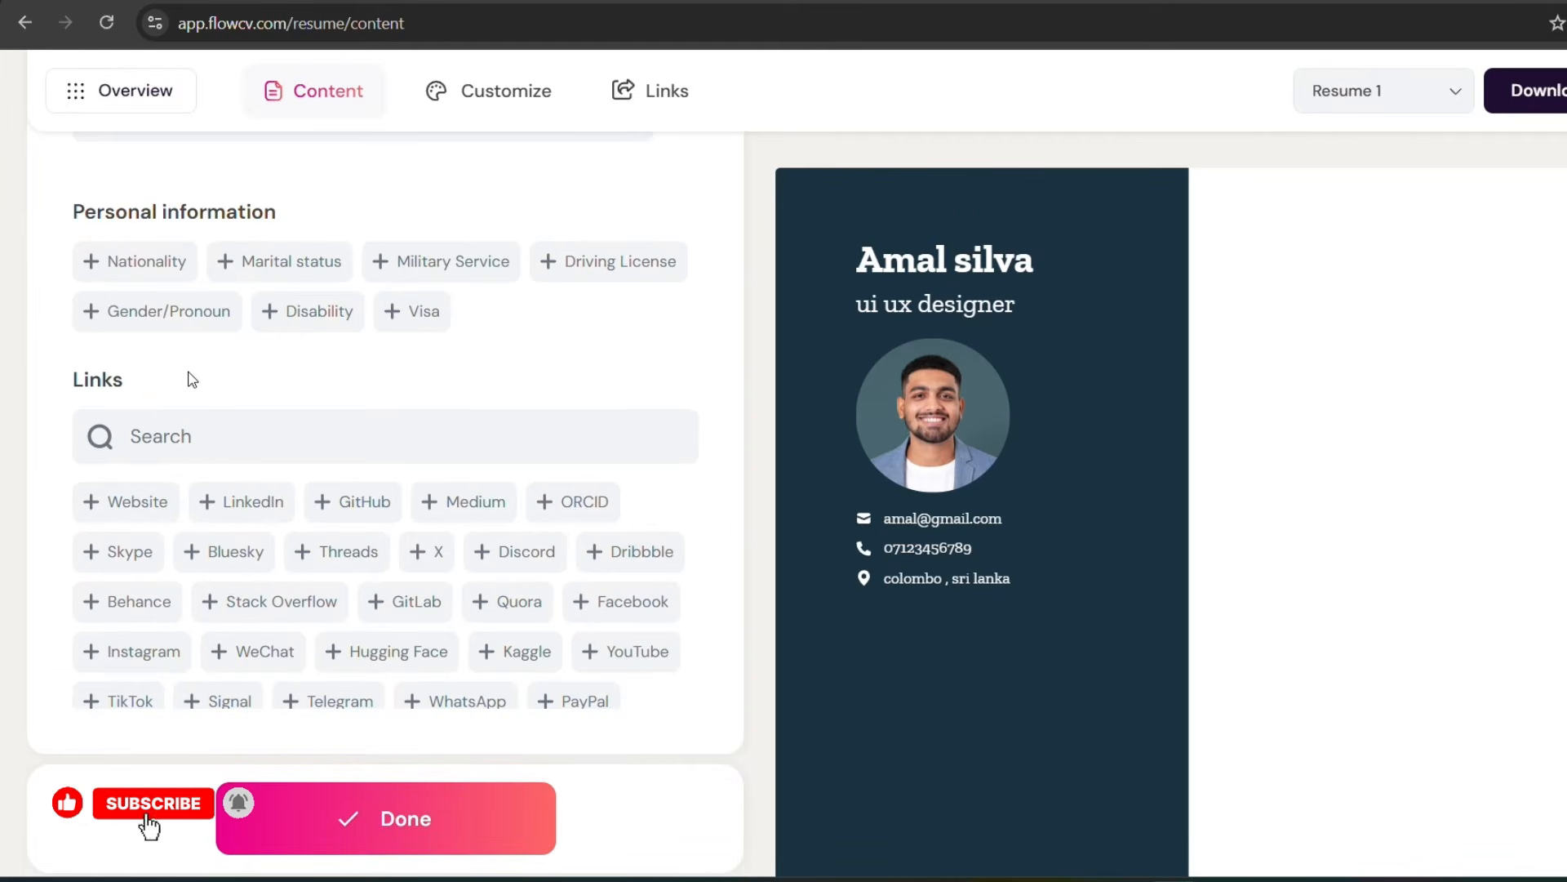
left_click(104, 508)
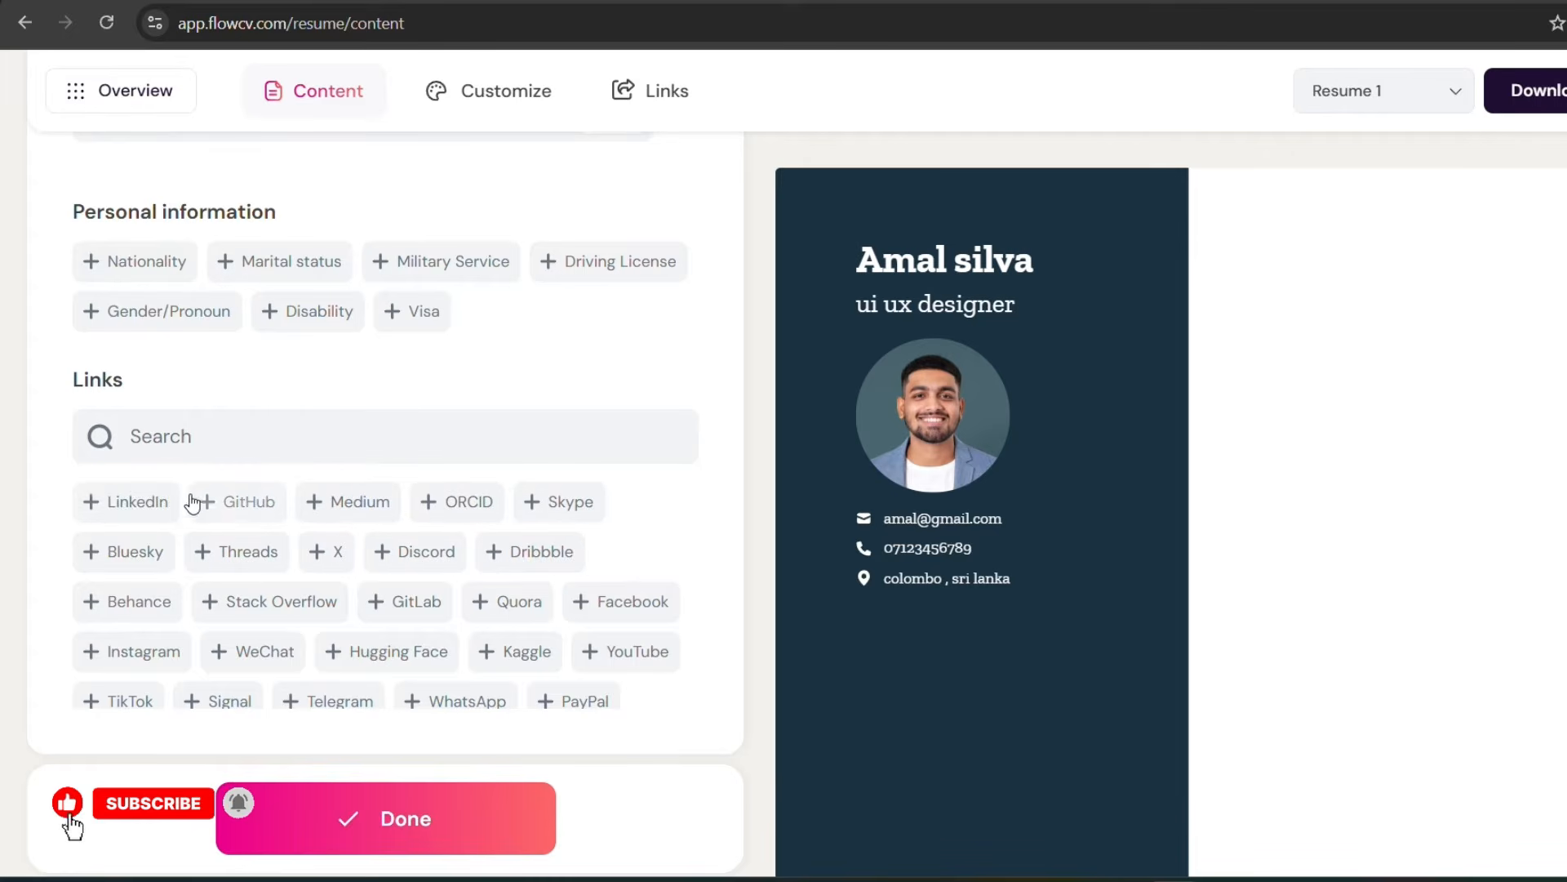
left_click(113, 514)
left_click(118, 512)
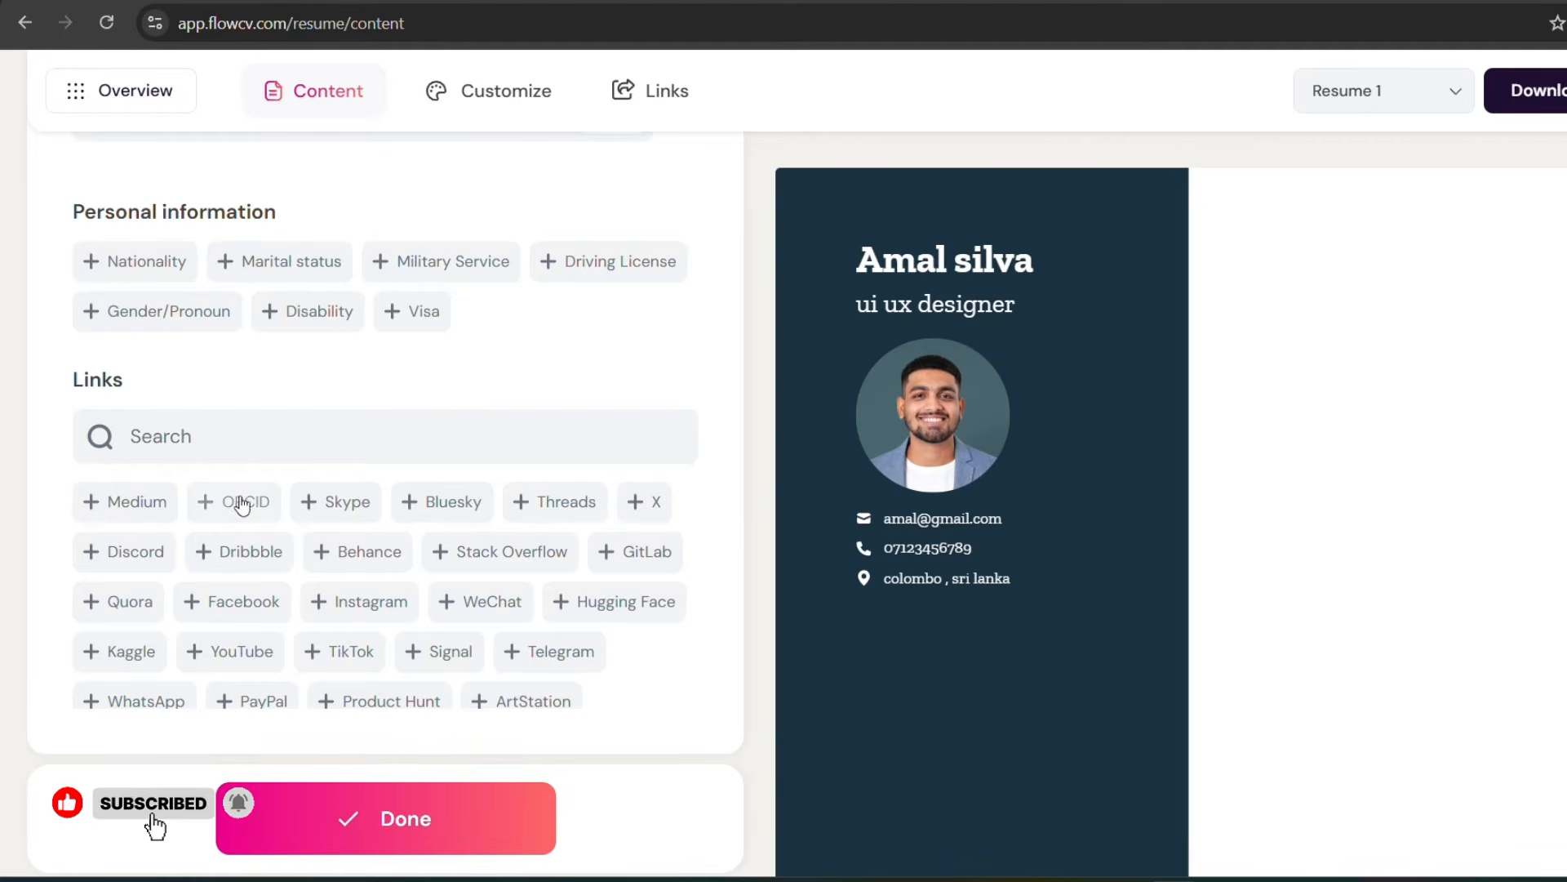
Step: Check the added link fields and finish editing the personal details
scroll(111, 416, "up", 4)
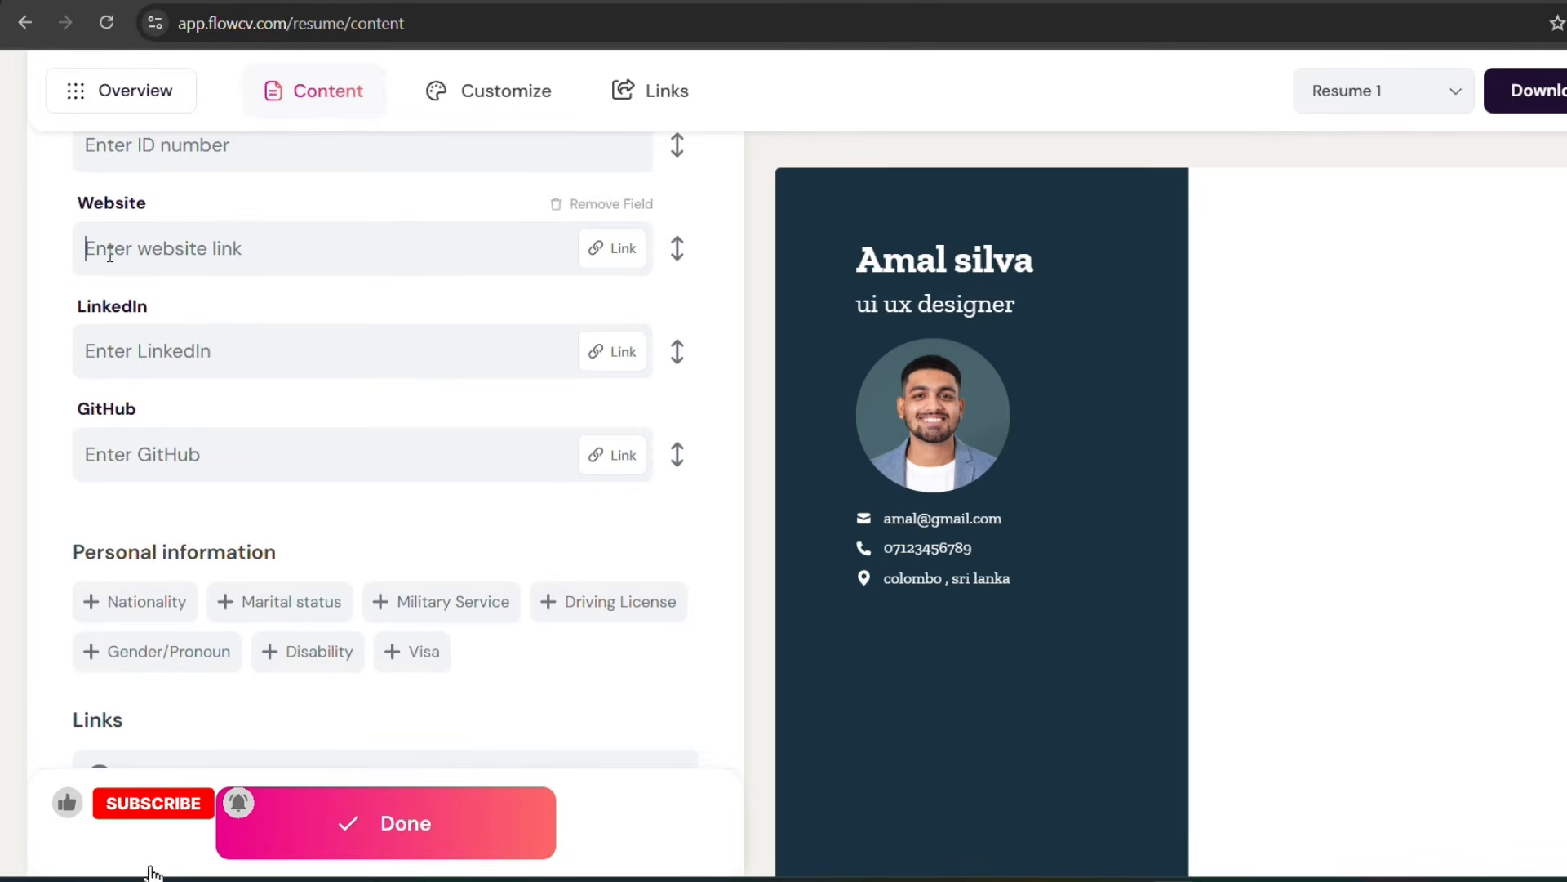
left_click(121, 450)
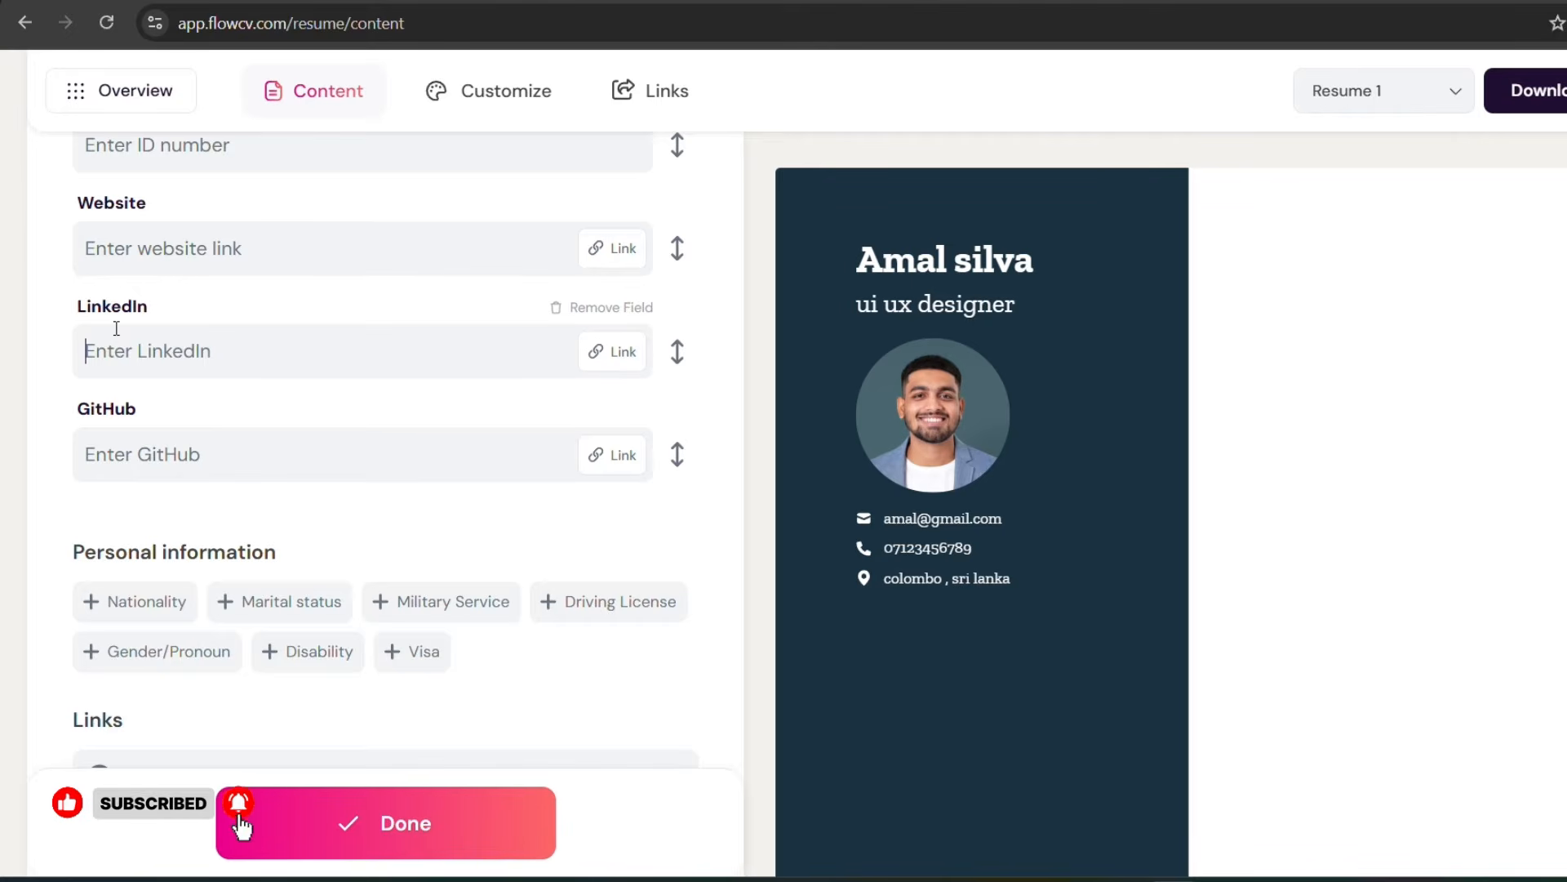
scroll(122, 408, "down", 10)
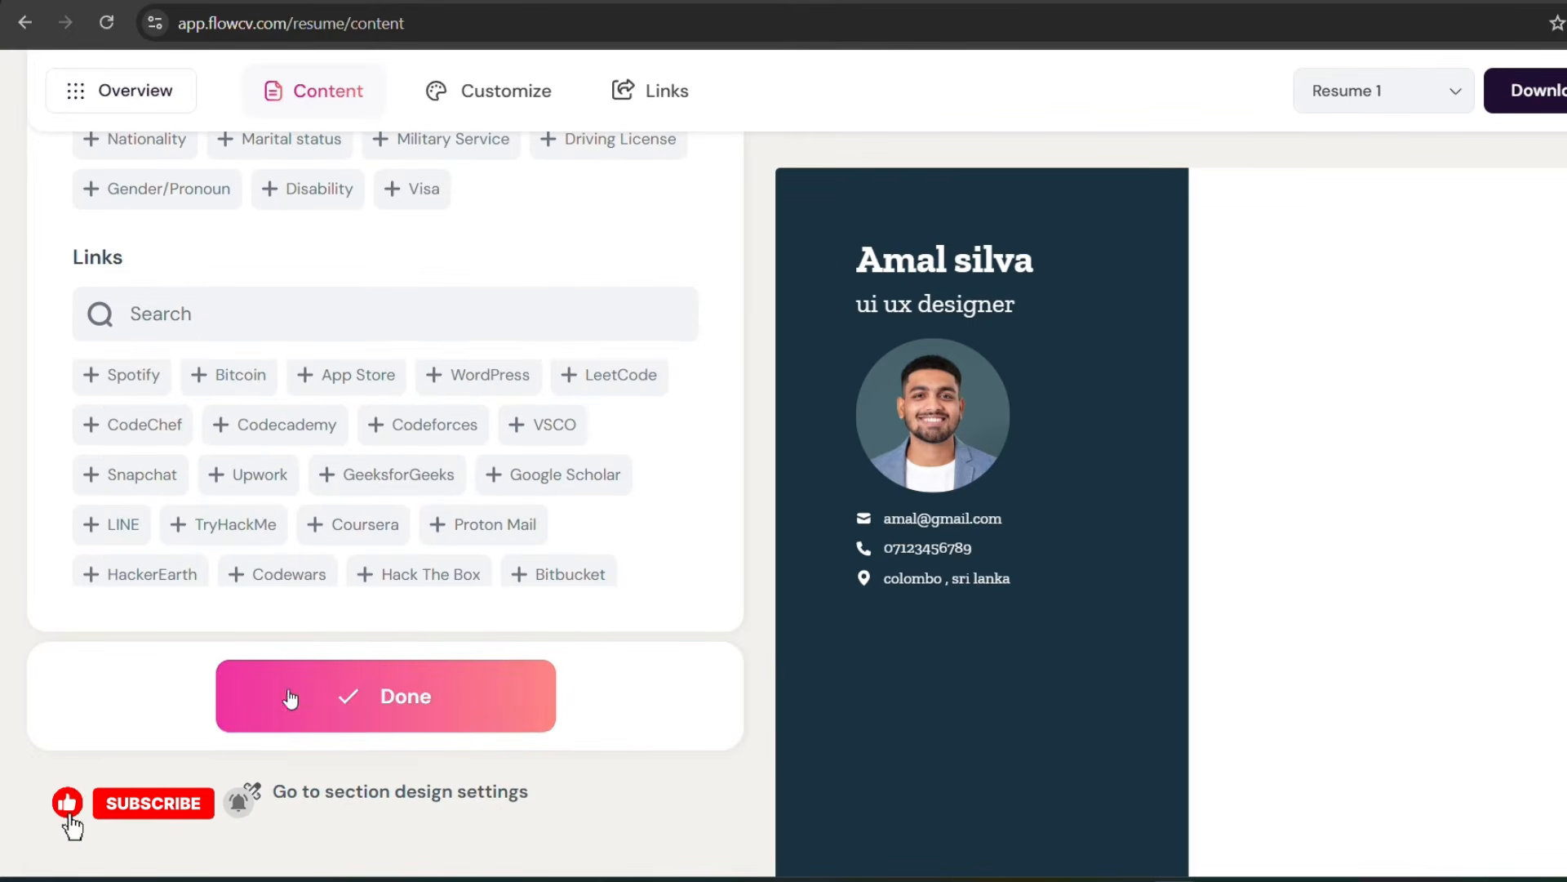
left_click(365, 692)
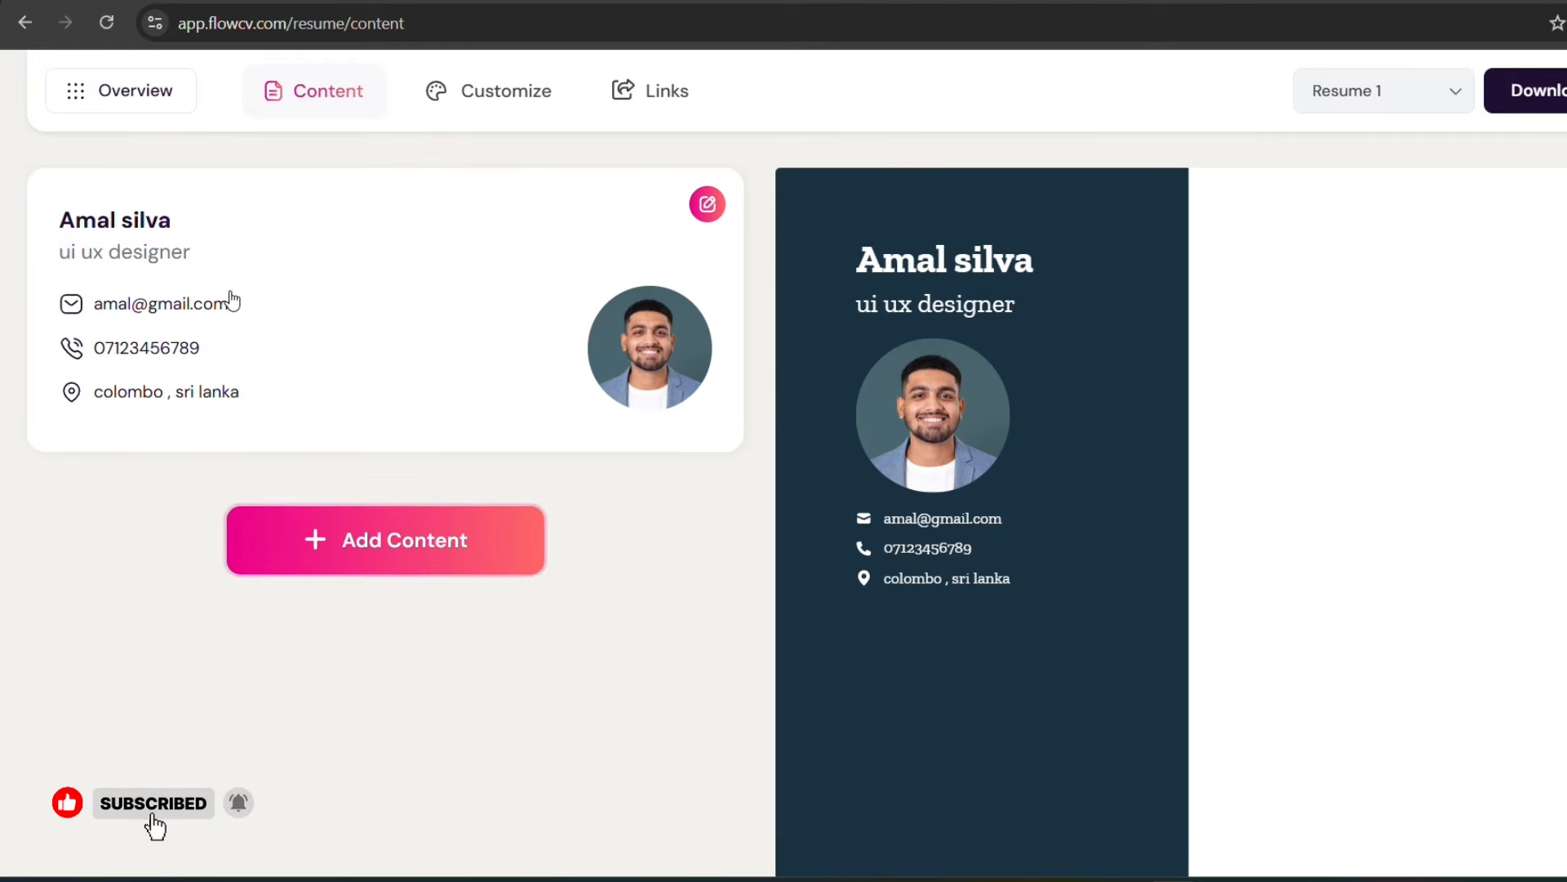
Step: Add a Languages section to the resume and enter "Sinhala" as its language
left_click(306, 550)
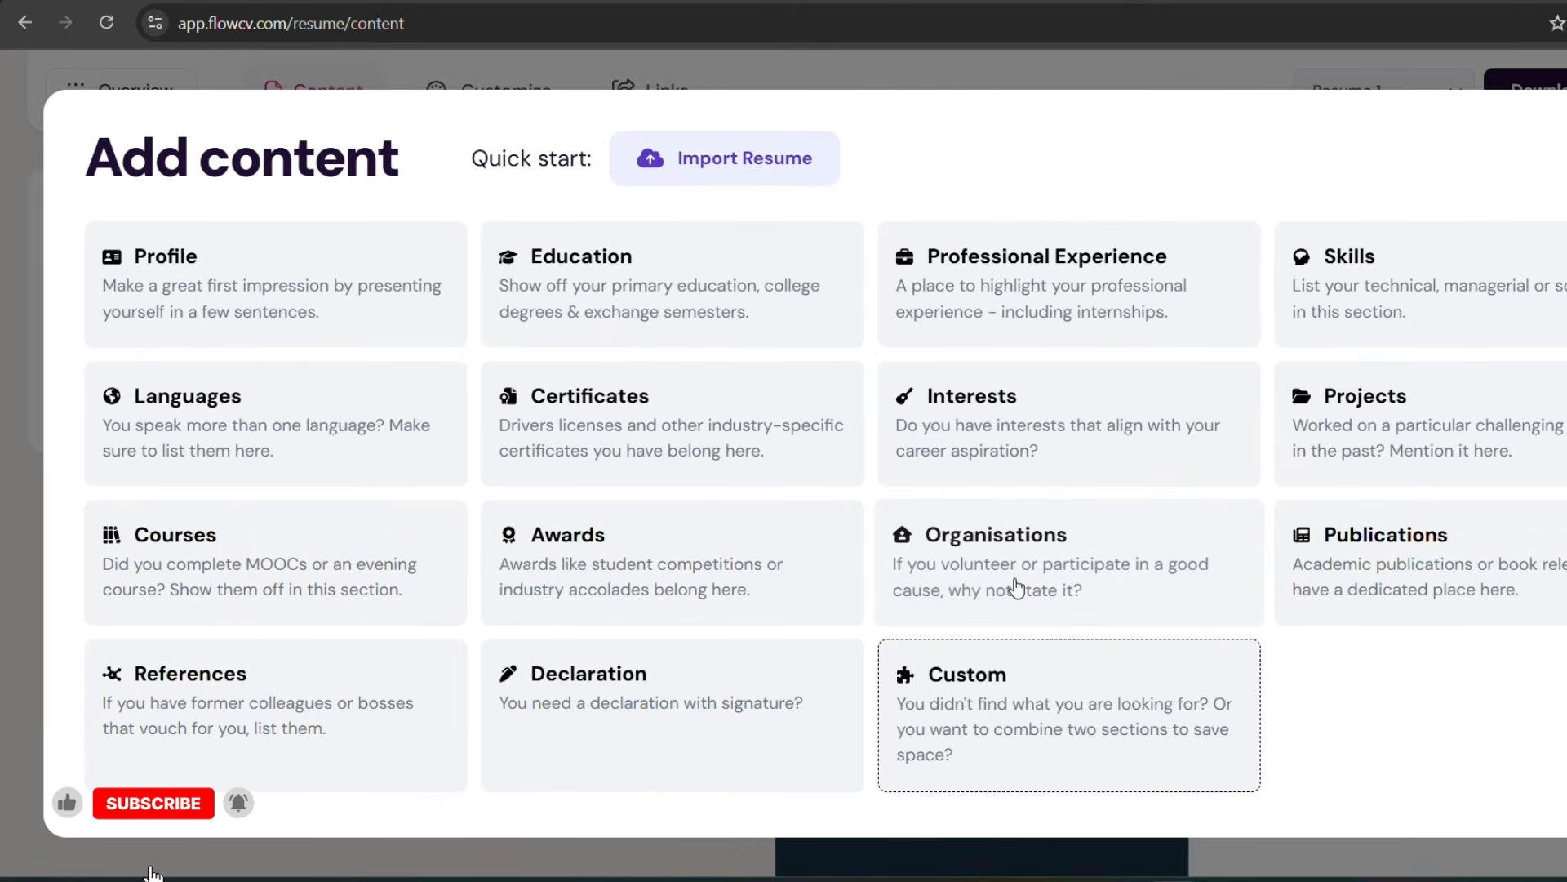
left_click(167, 447)
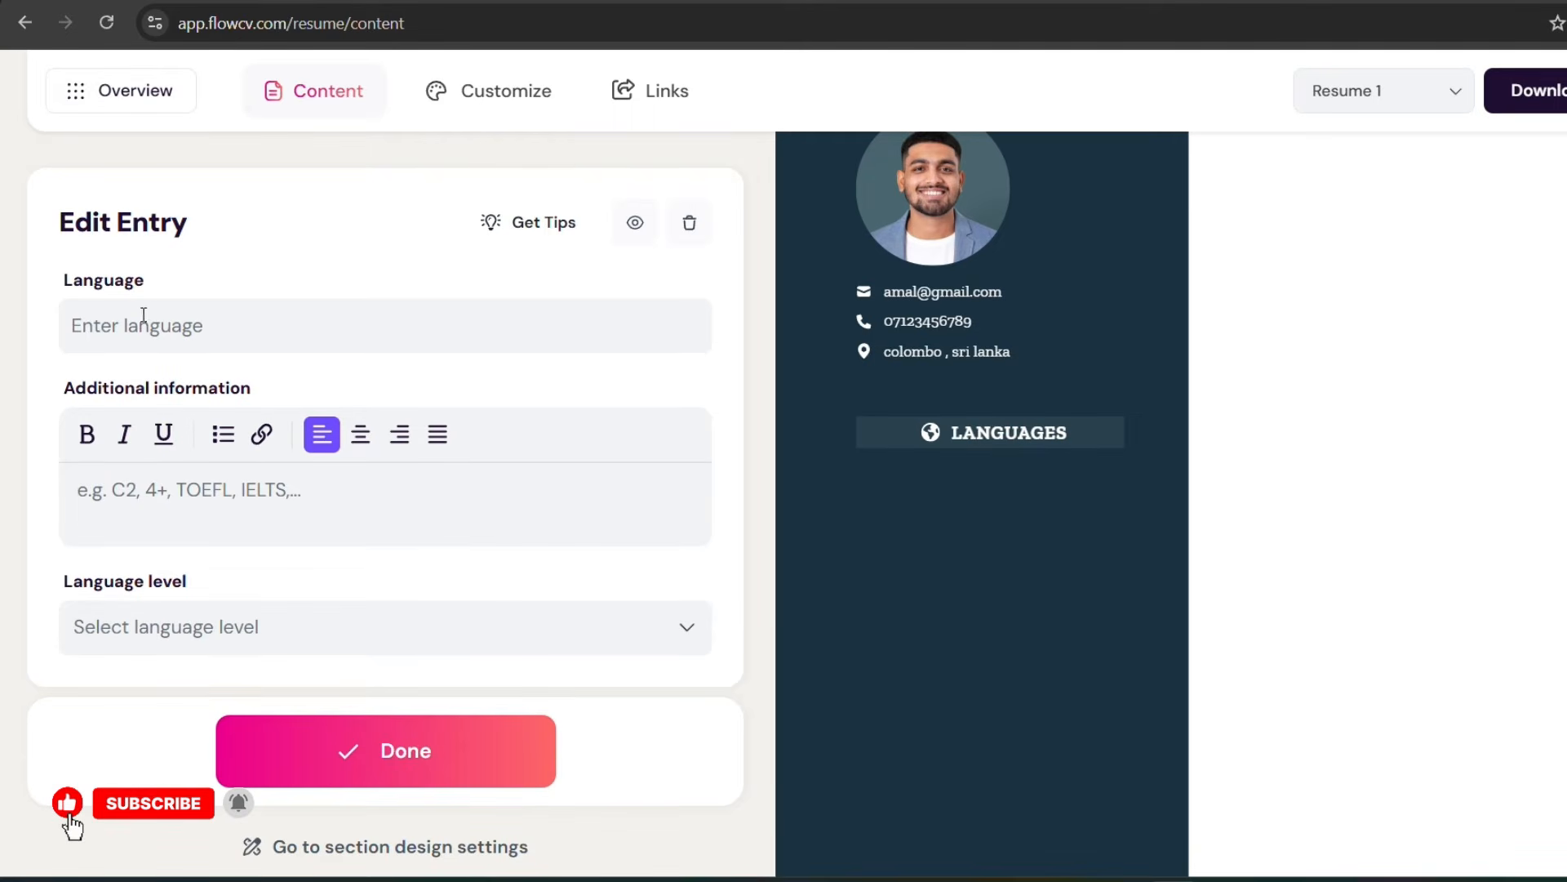
type("Su")
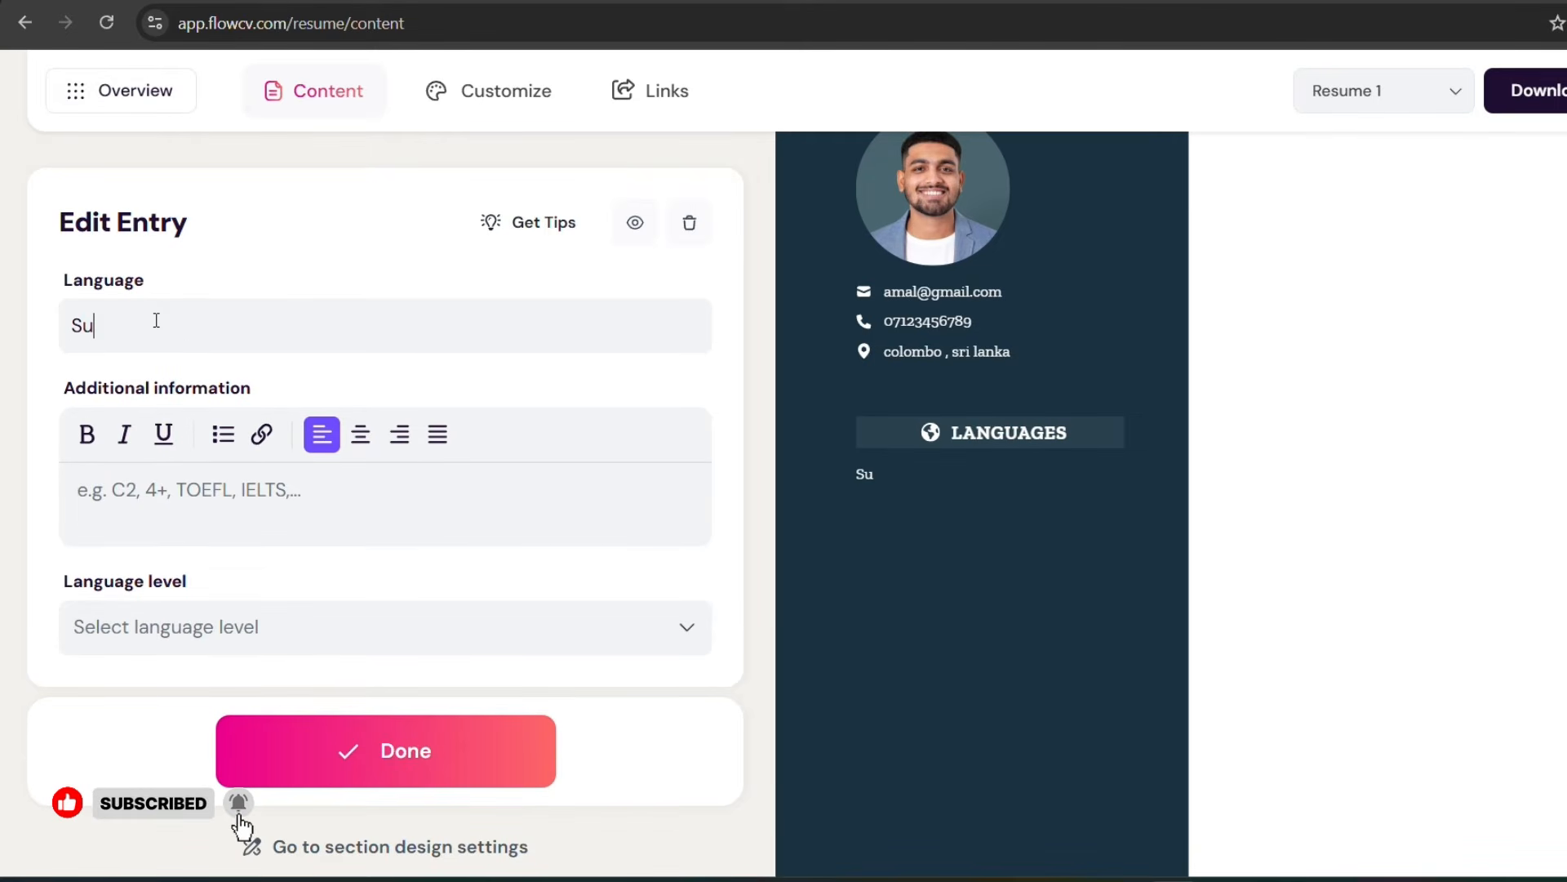
key("BackSpace")
type("inhala")
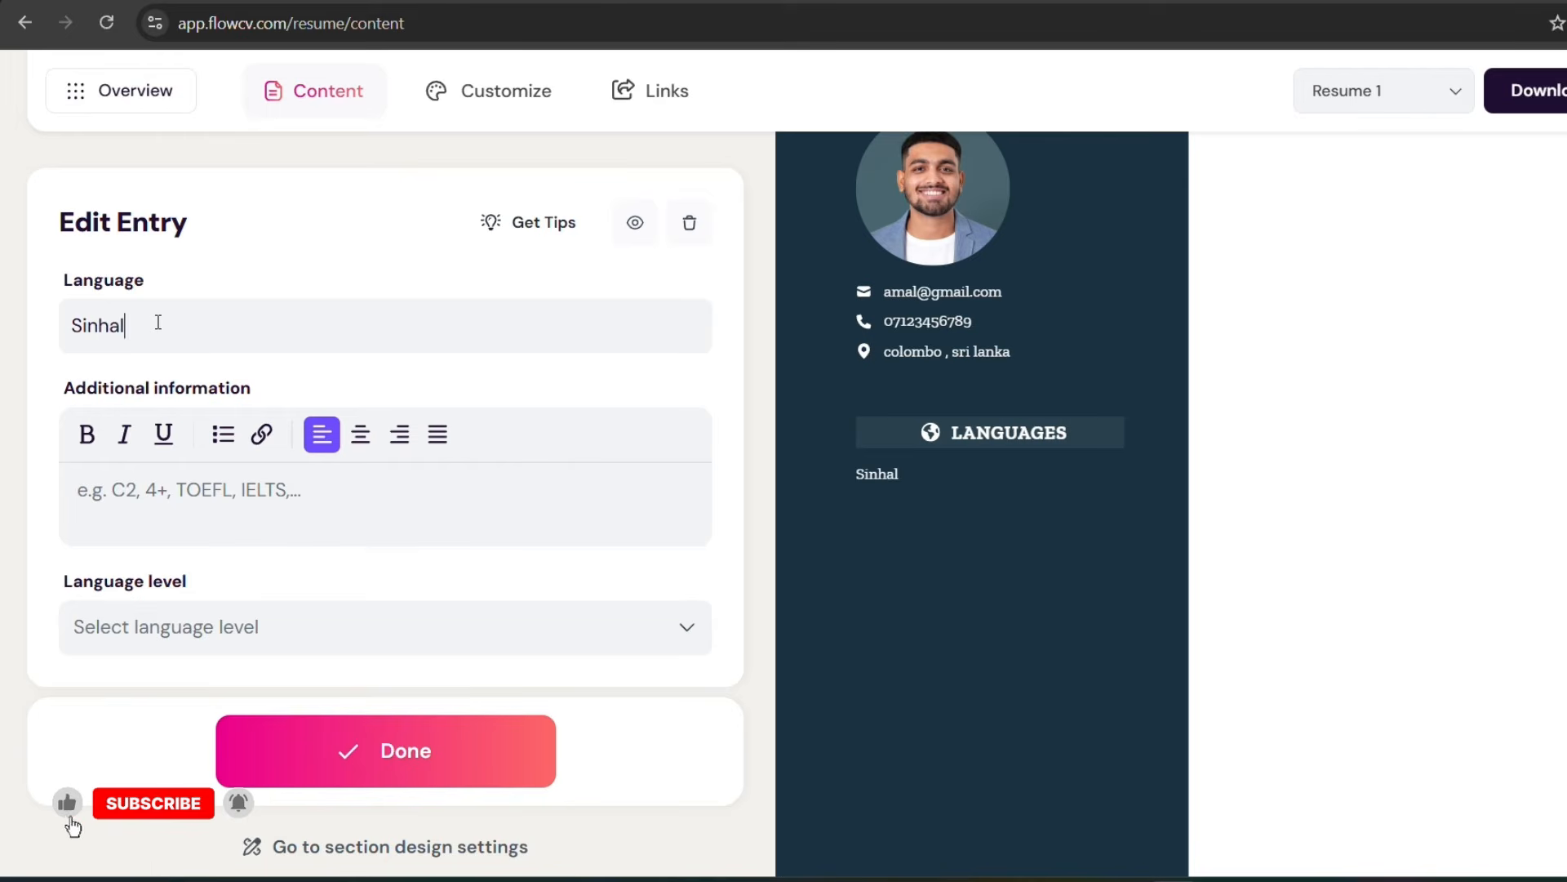
Step: Set the language level of the Sinhala entry to Basic and finish the entry
left_click(173, 630)
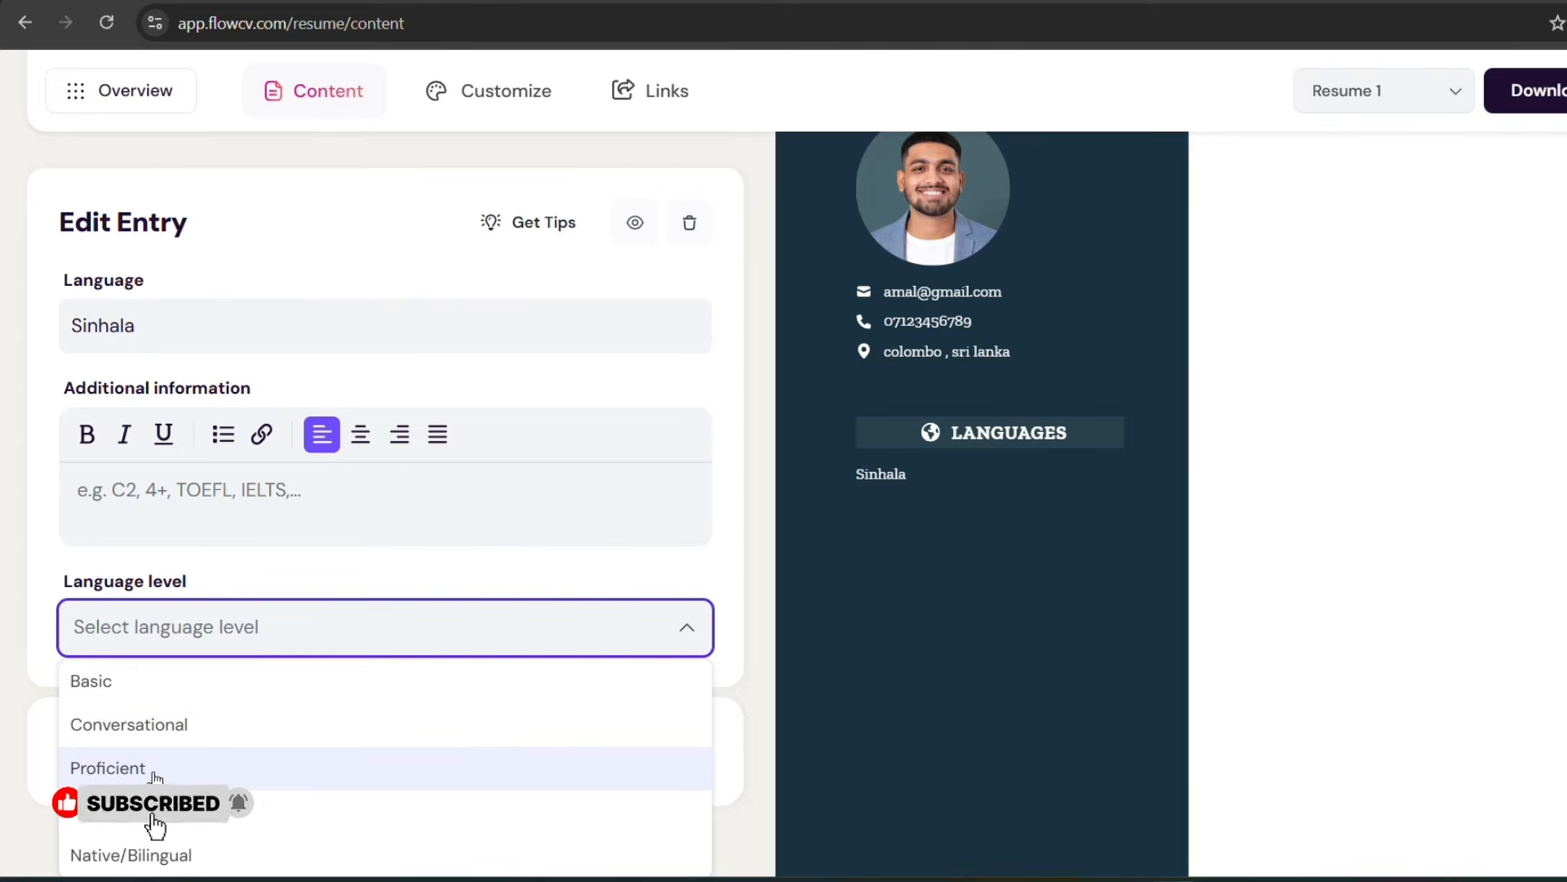
left_click(142, 691)
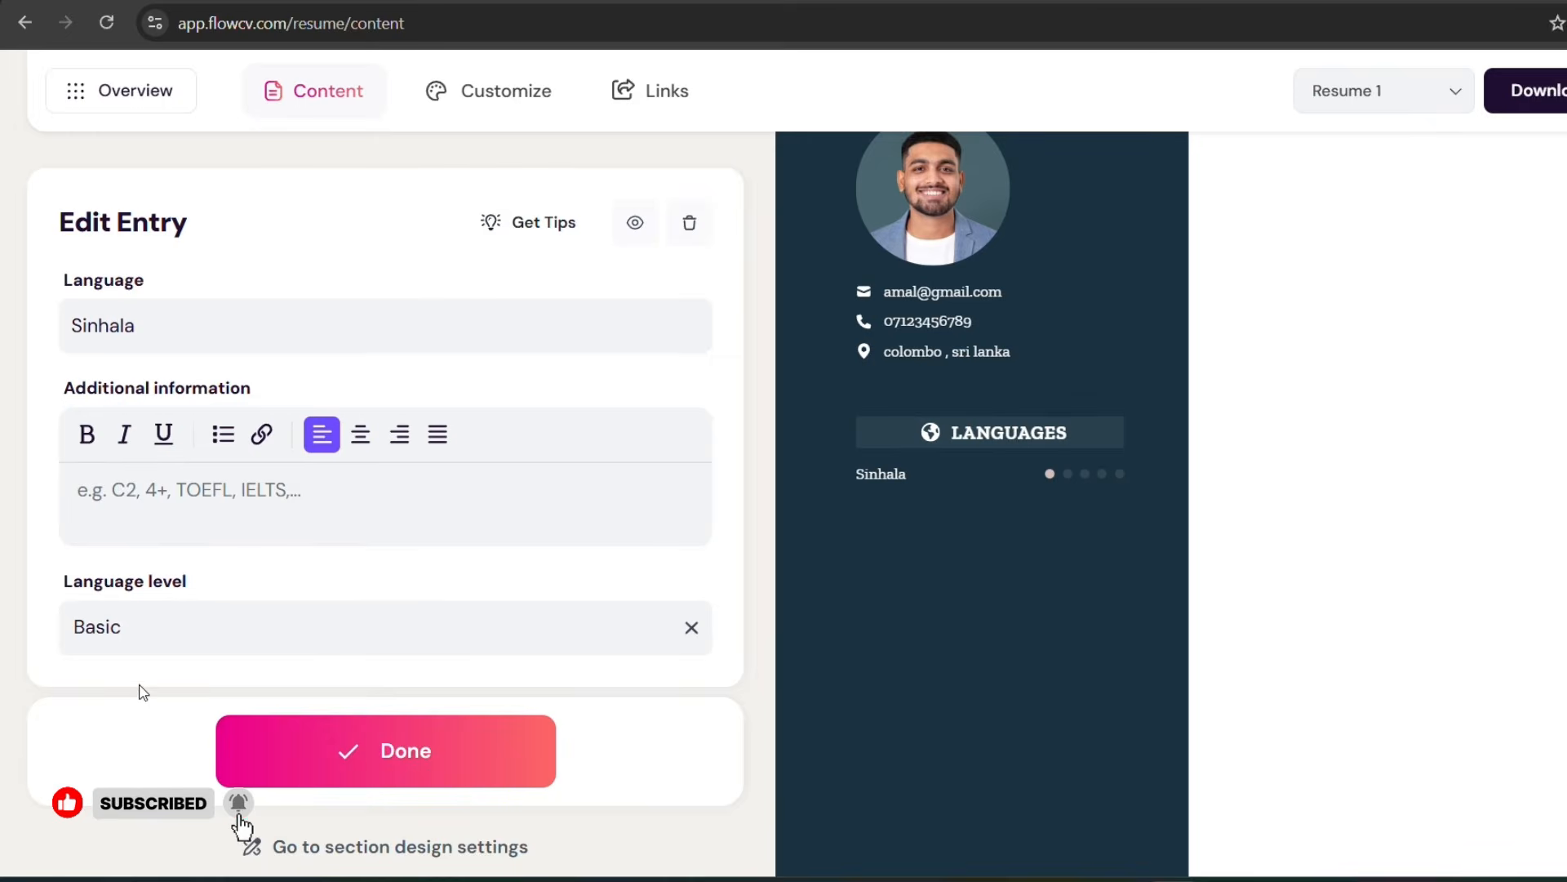
left_click(362, 752)
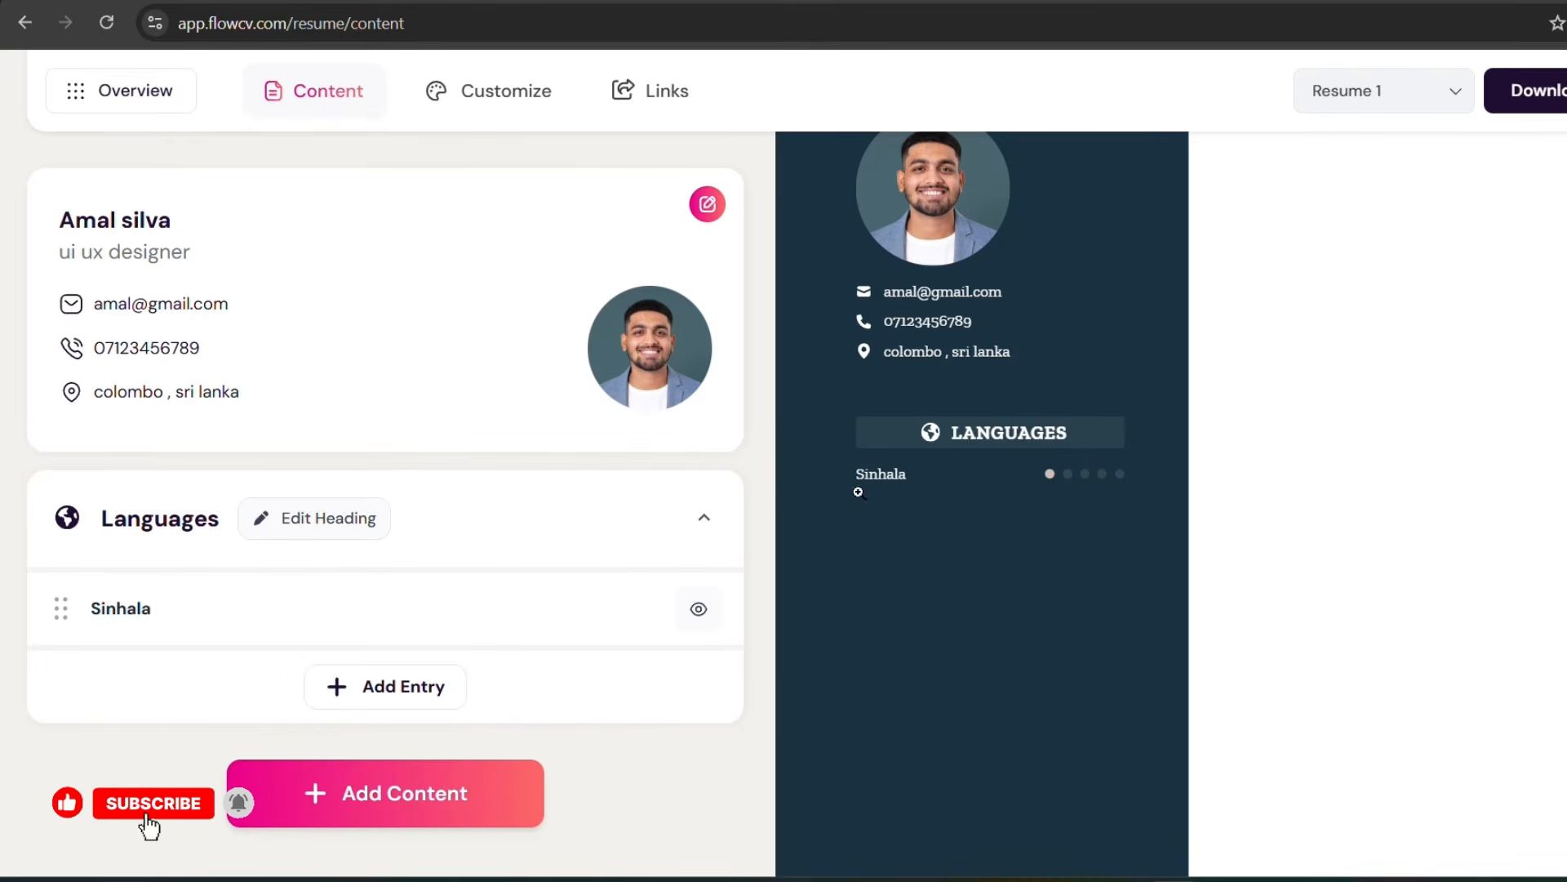
Step: Examine the resume preview and the content section types available to add
scroll(936, 502, "up", 3)
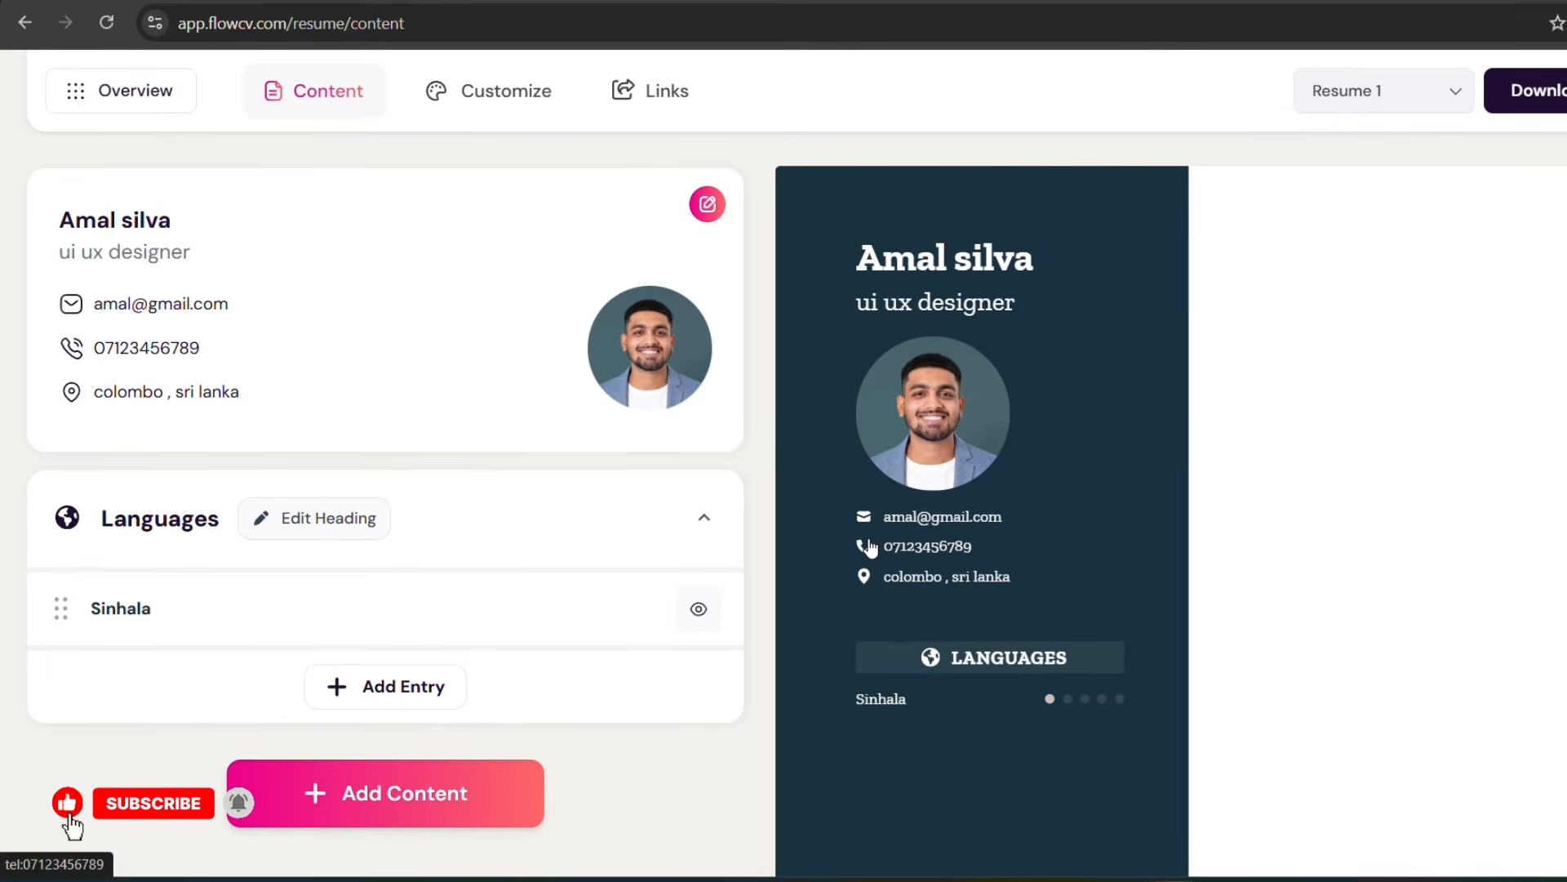
scroll(868, 545, "down", 4)
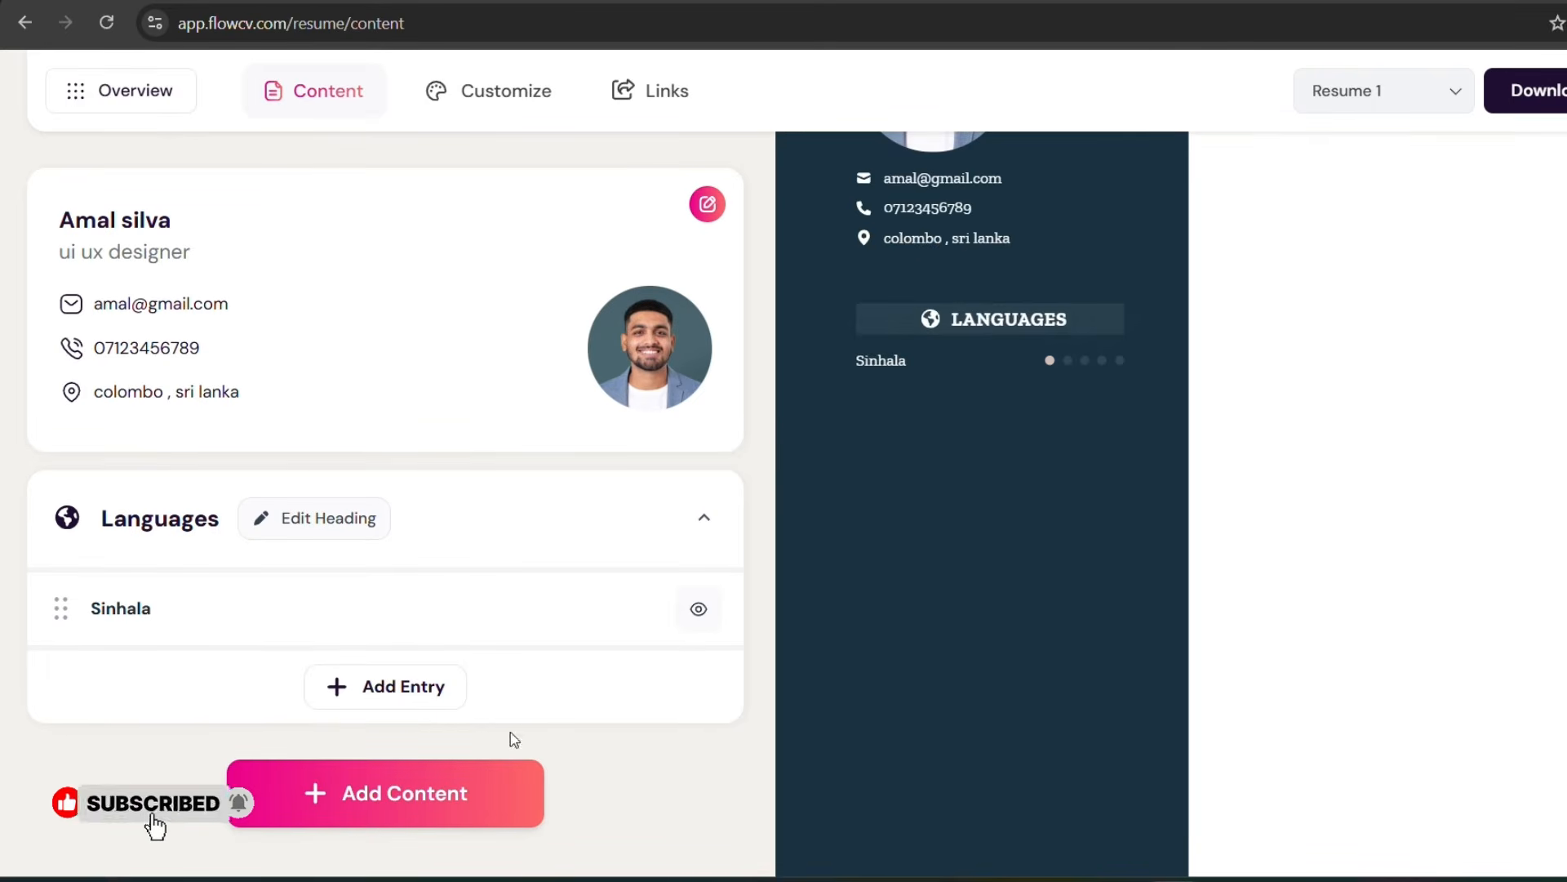
left_click(326, 796)
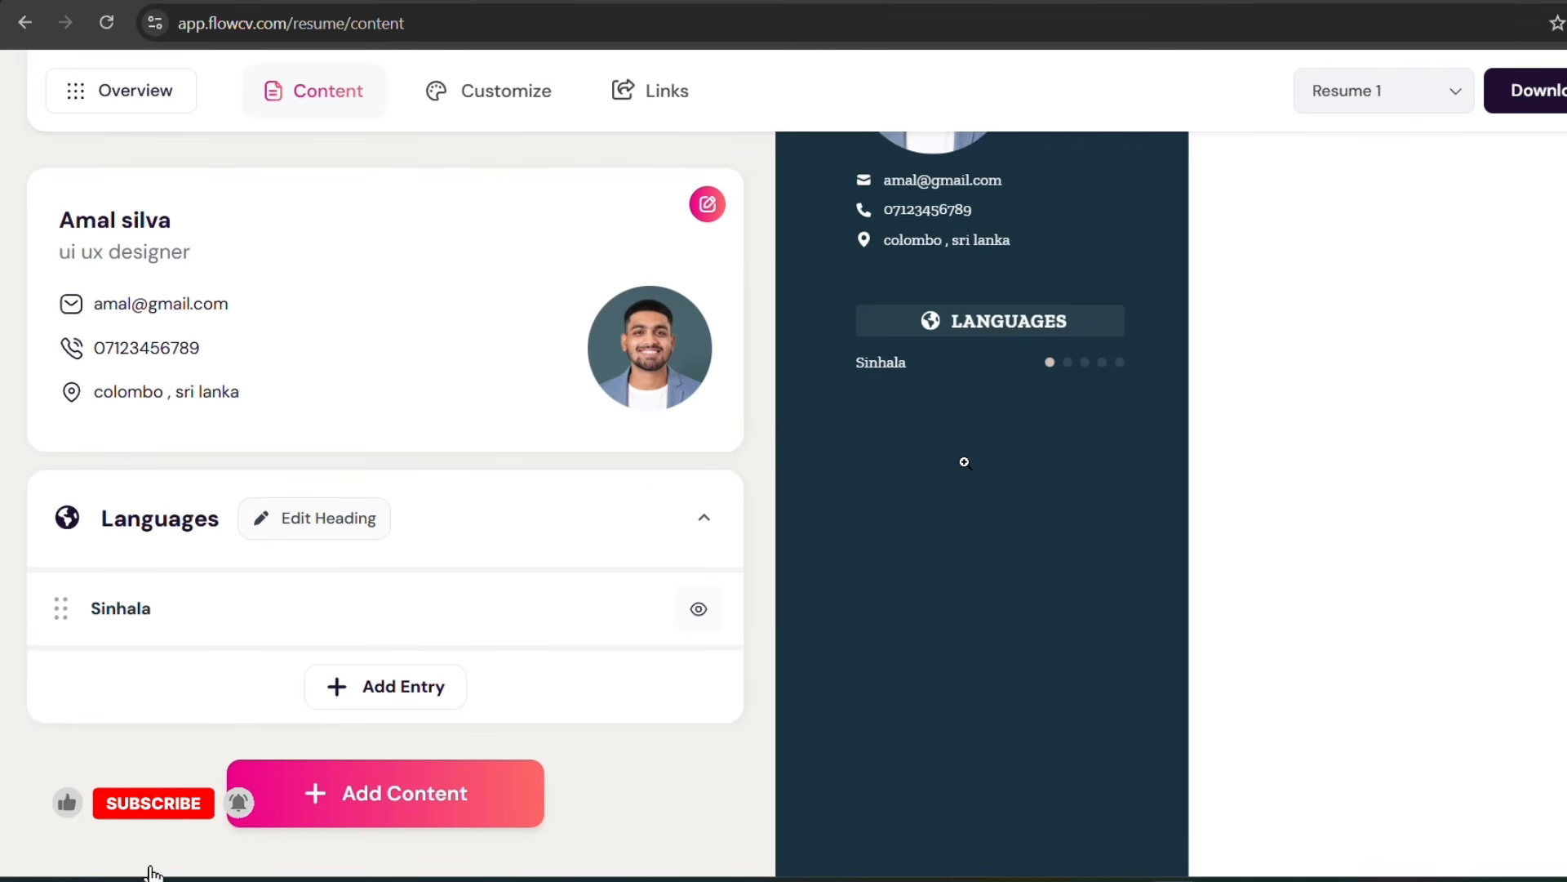
scroll(961, 458, "up", 4)
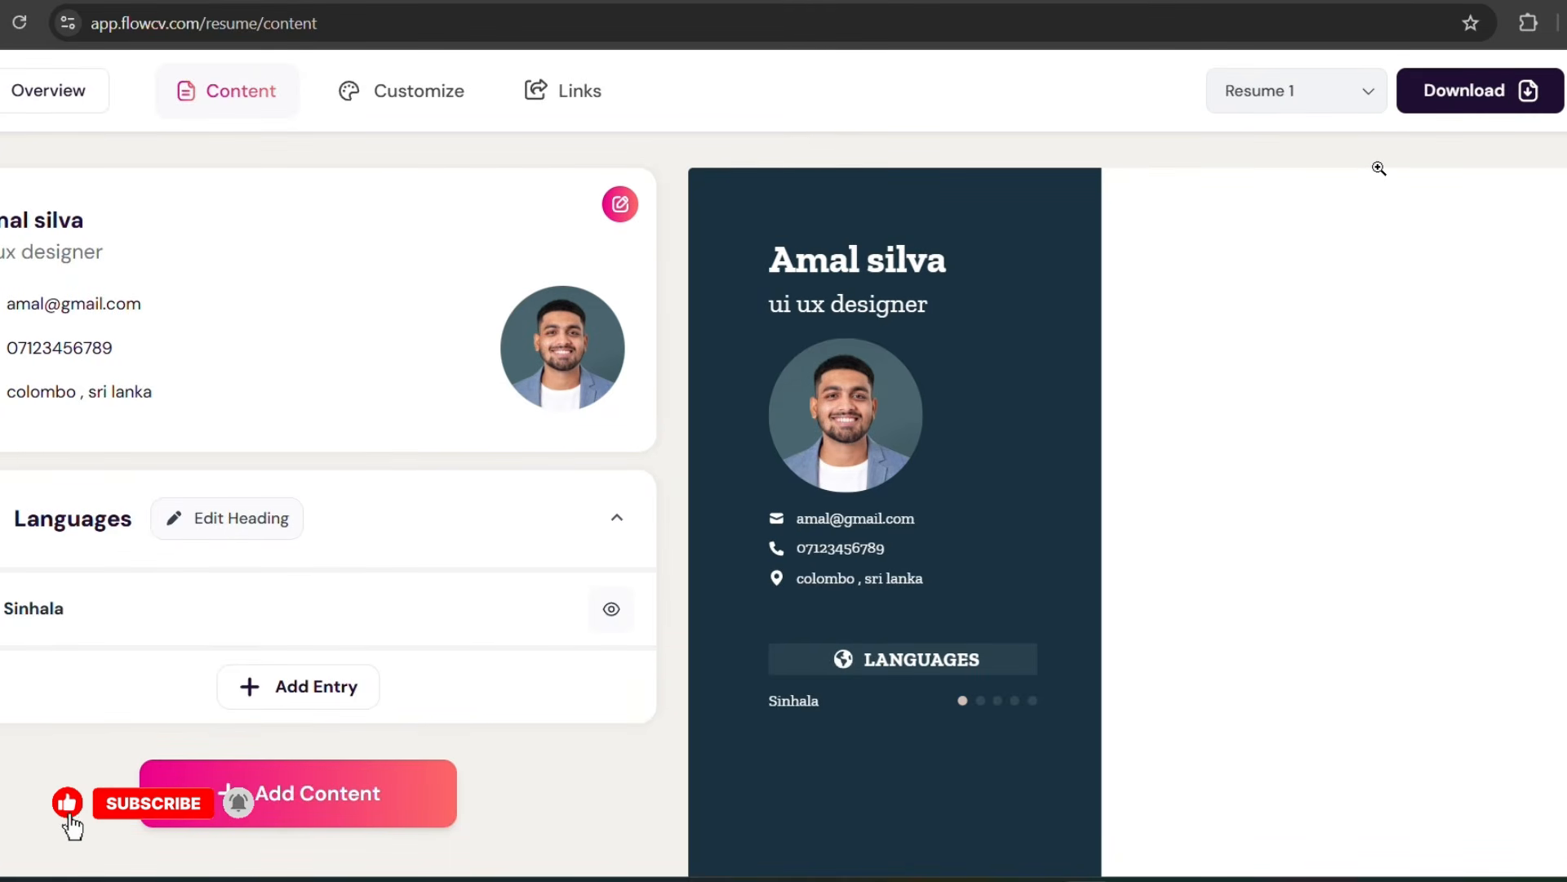
Step: Download the resume as a PDF, creating an account with the available Google account, and open the downloaded file
left_click(1455, 94)
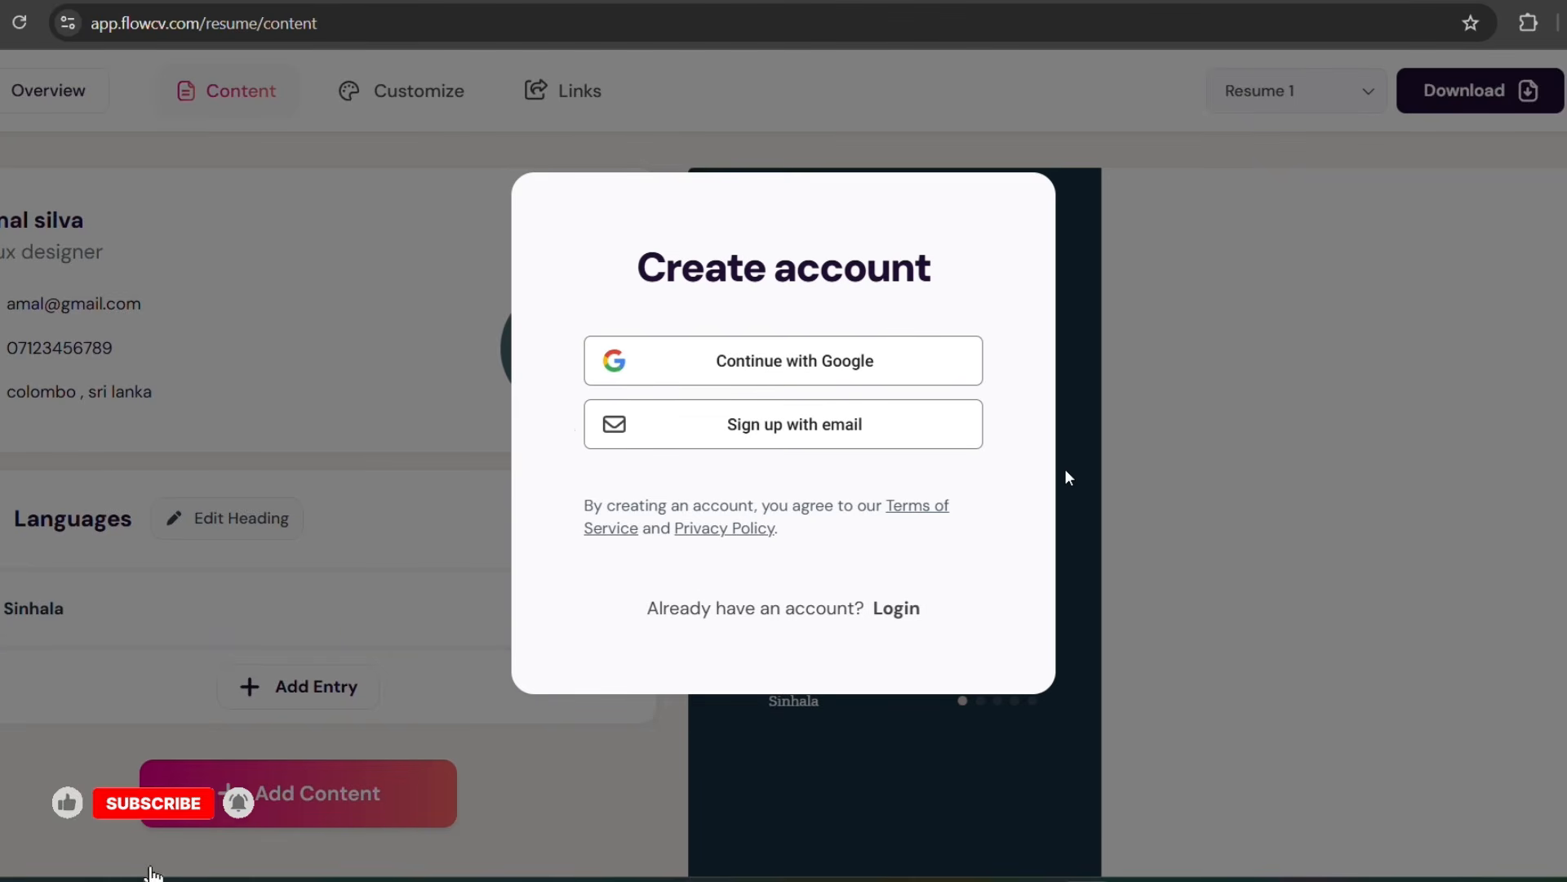
left_click(721, 365)
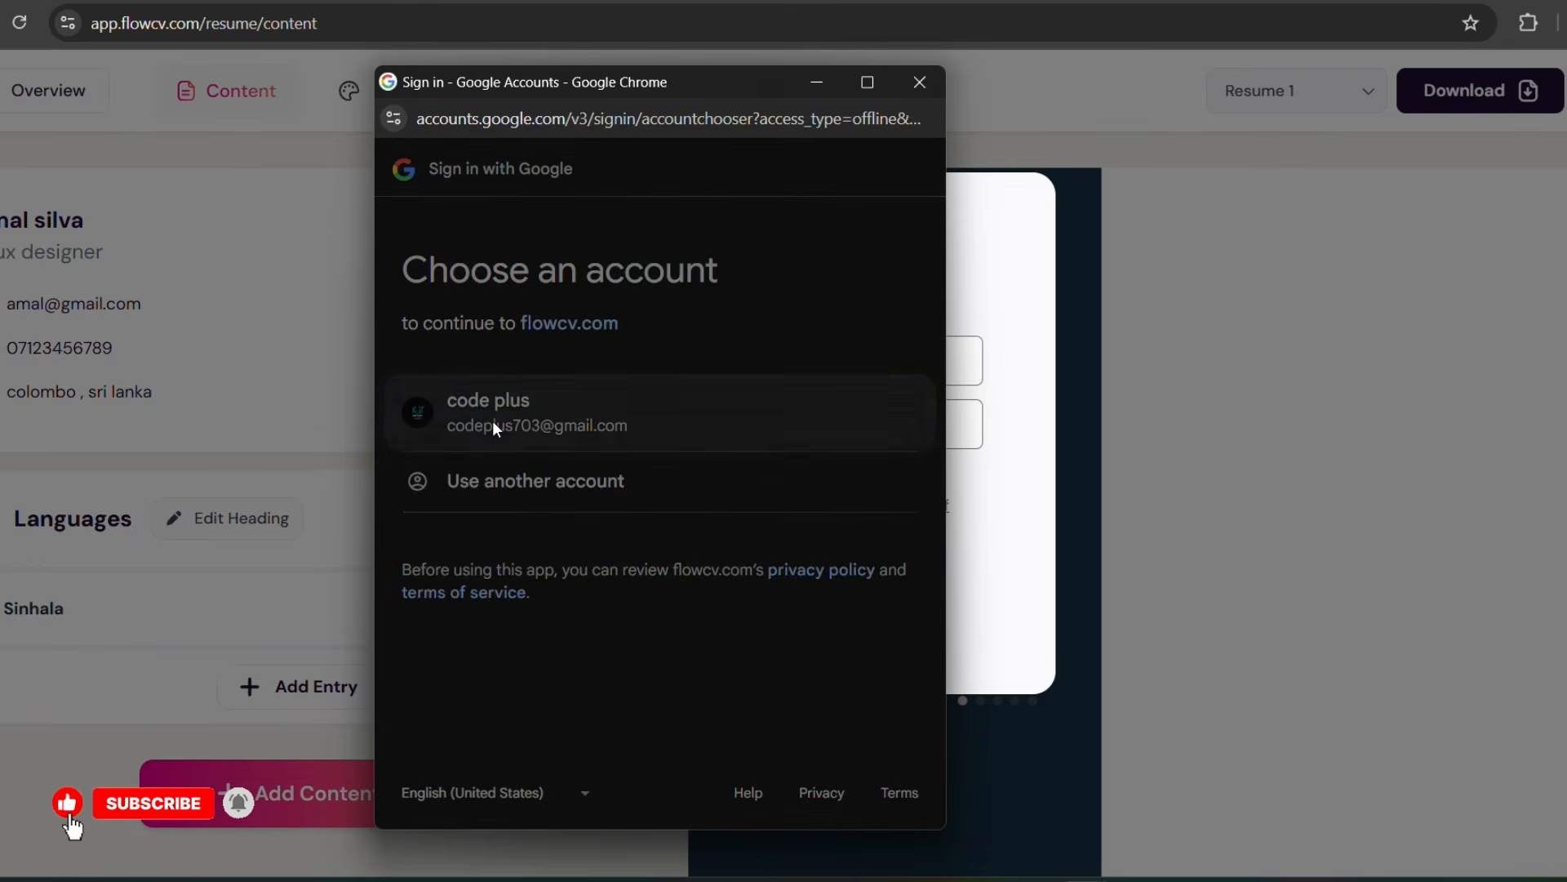
left_click(493, 423)
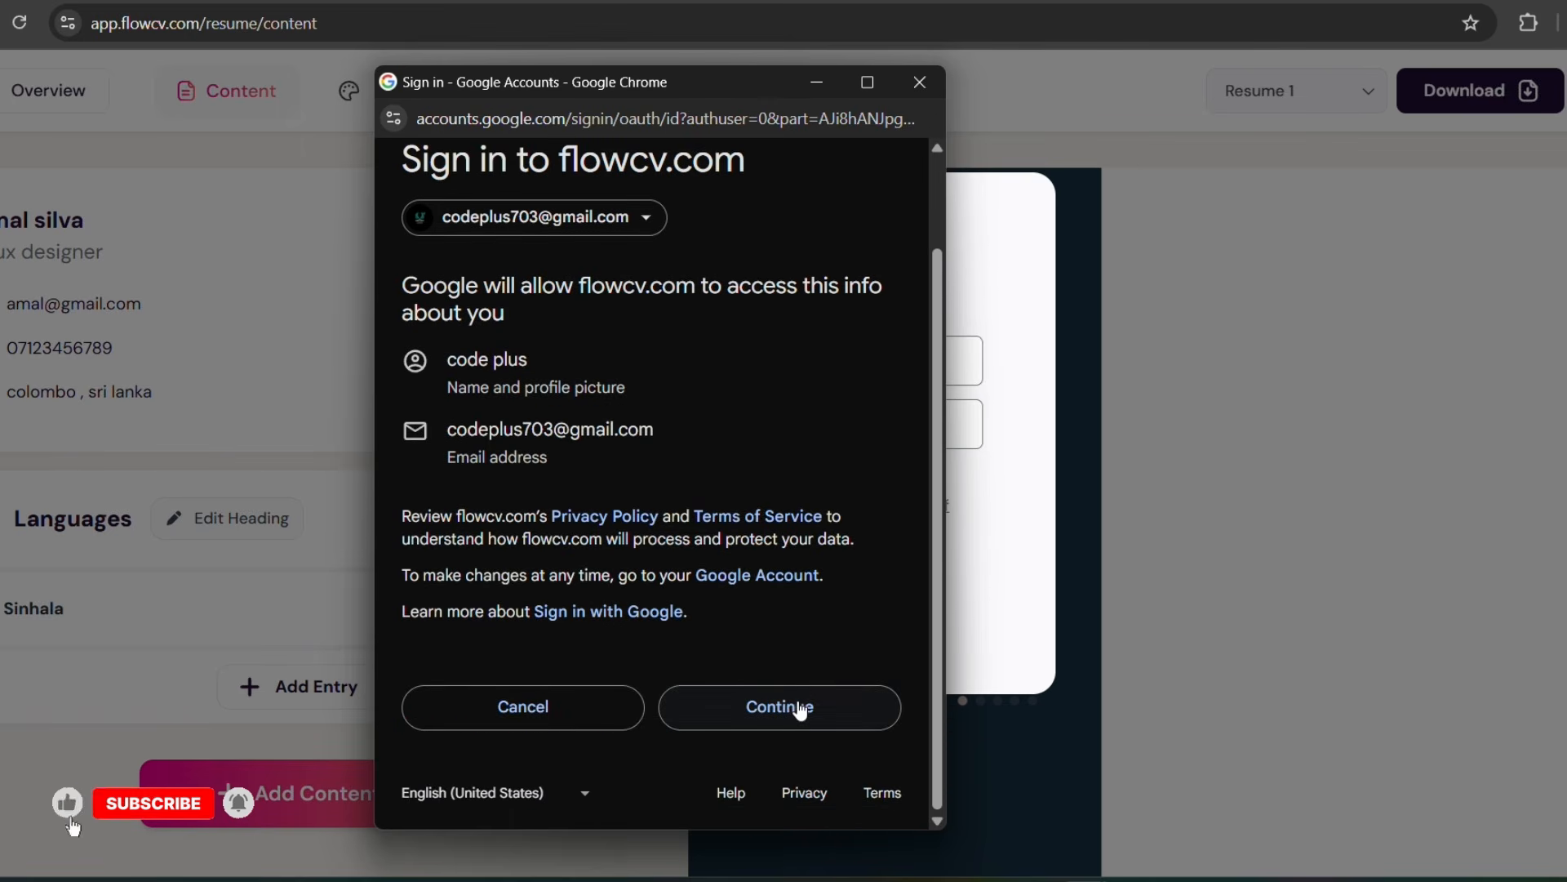
left_click(799, 707)
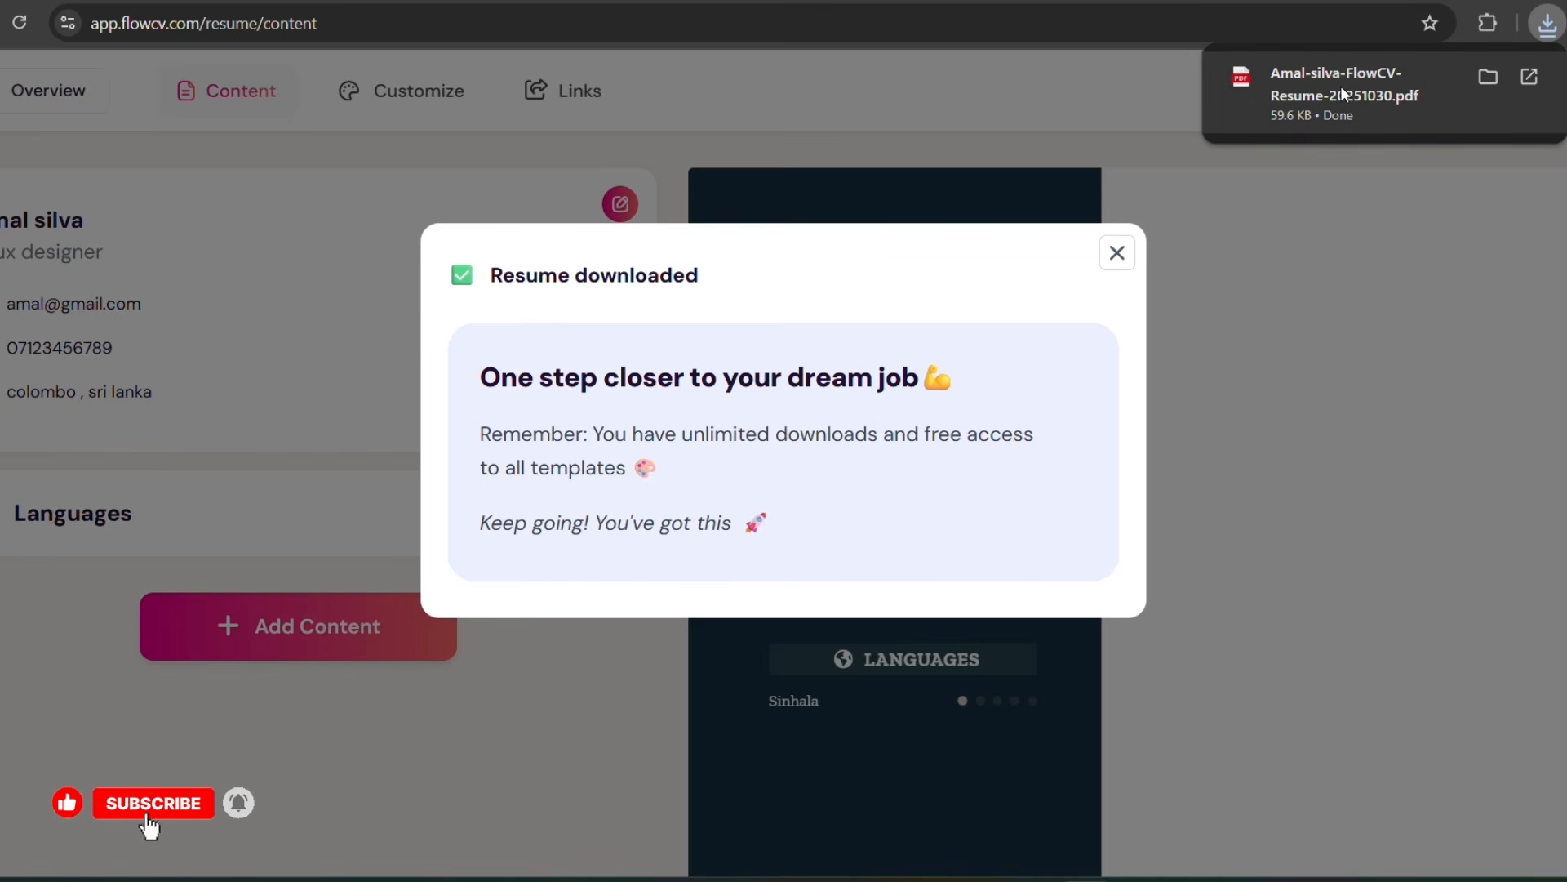
left_click(1341, 87)
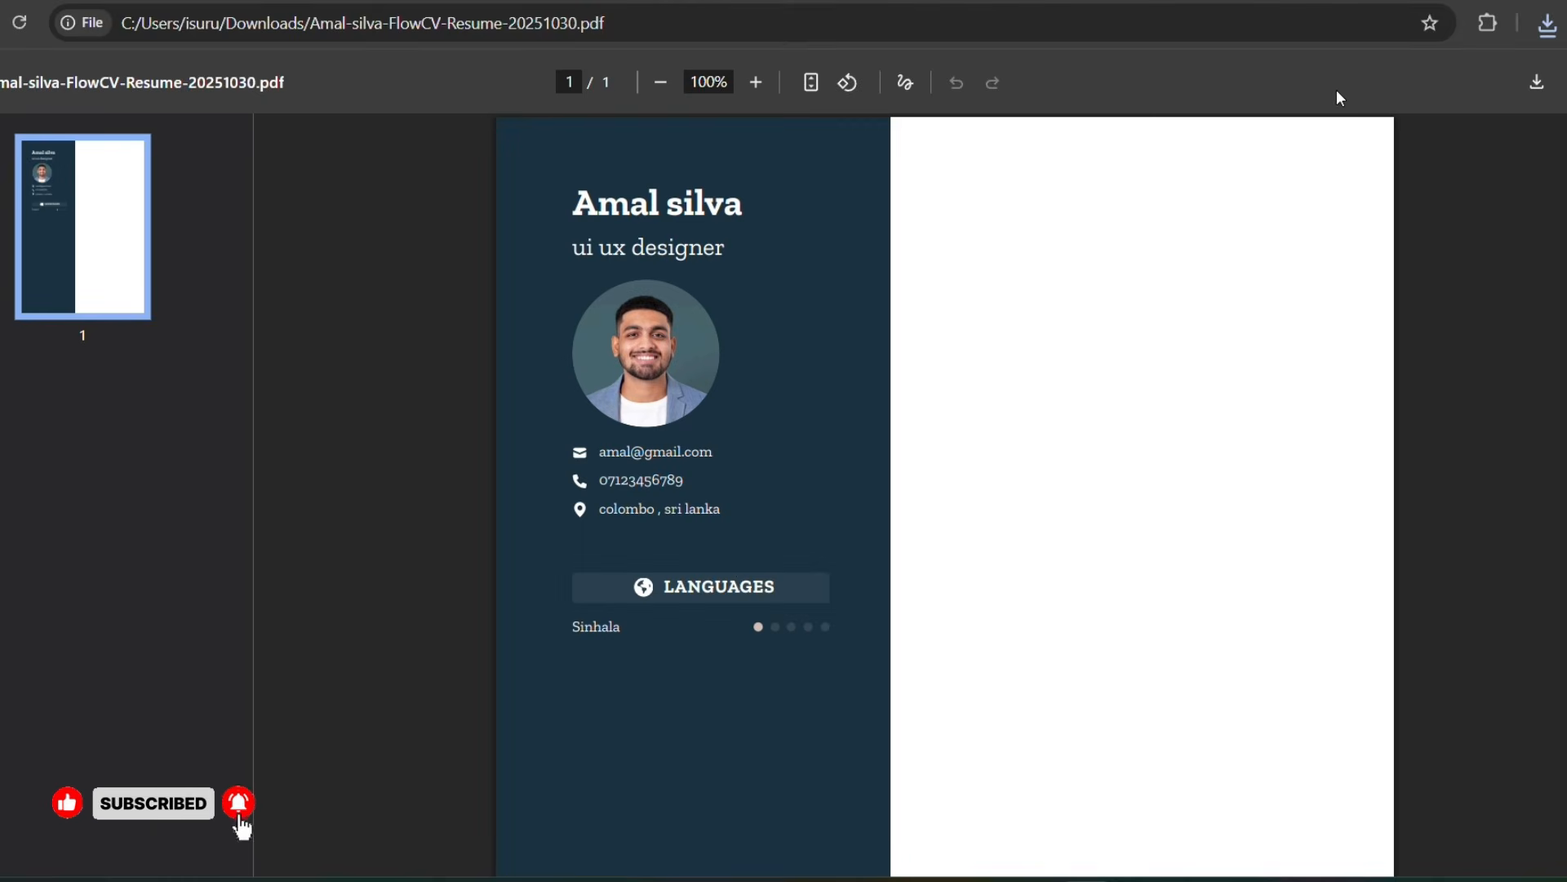